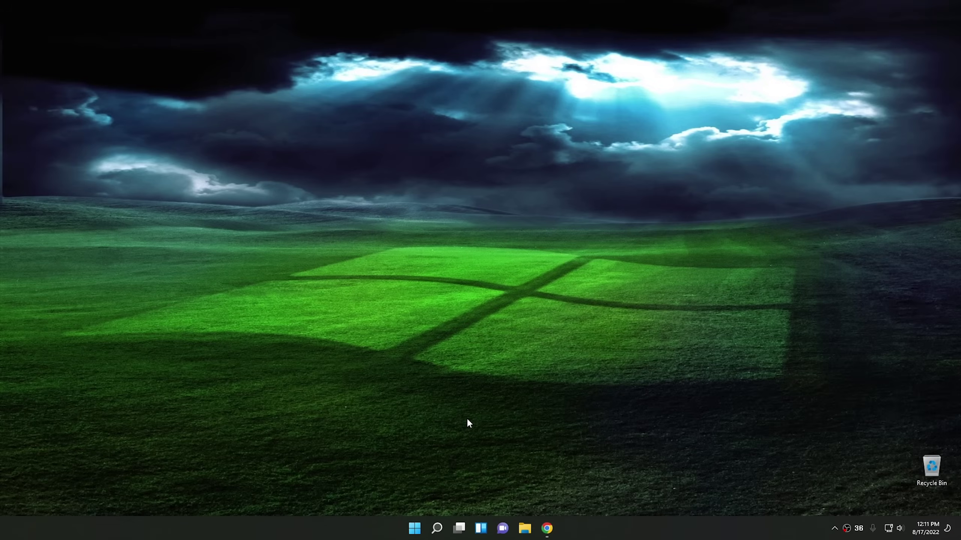
Step: Download TweakUIX.zip (151 KB) from the Assets of the latest Tweak UIX 0.20.0 release
click(547, 528)
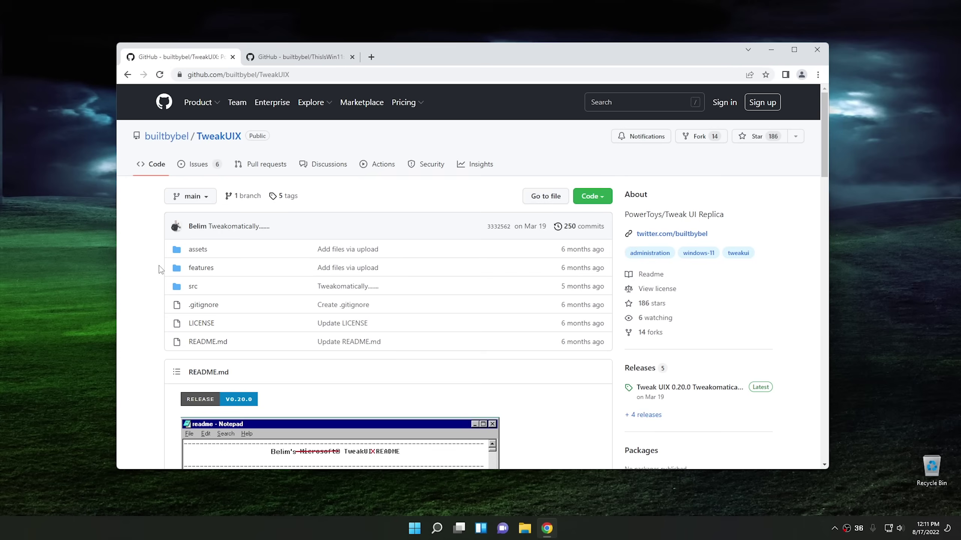
scroll(151, 270, down, 1)
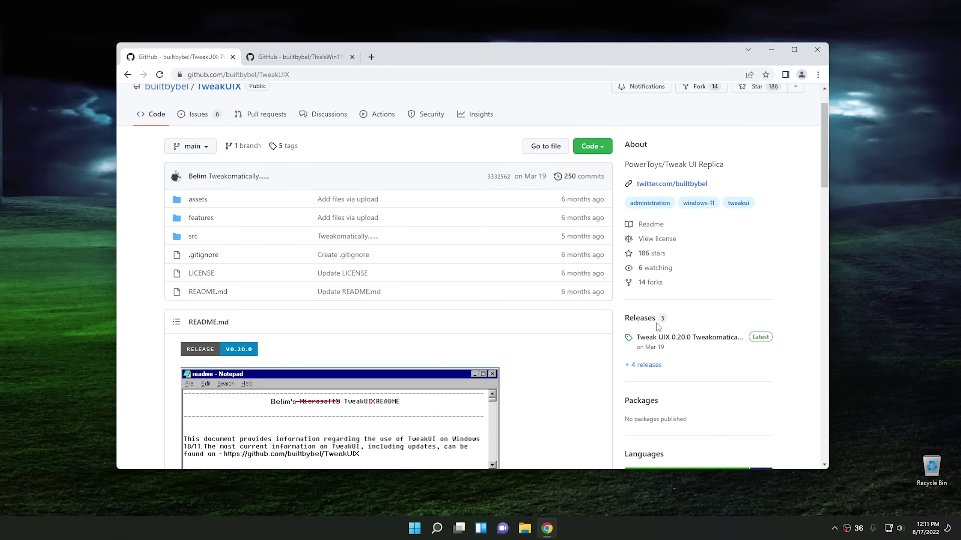
click(762, 340)
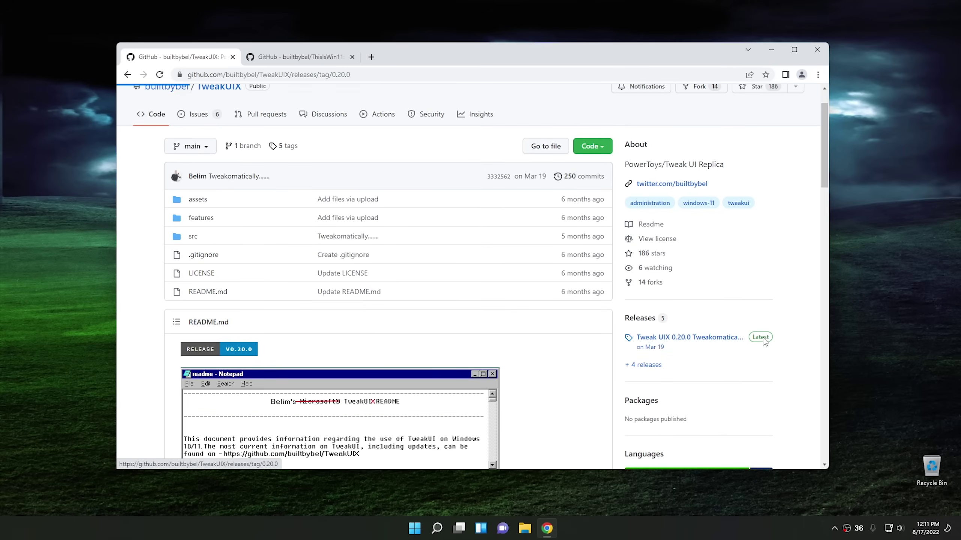
scroll(148, 313, down, 10)
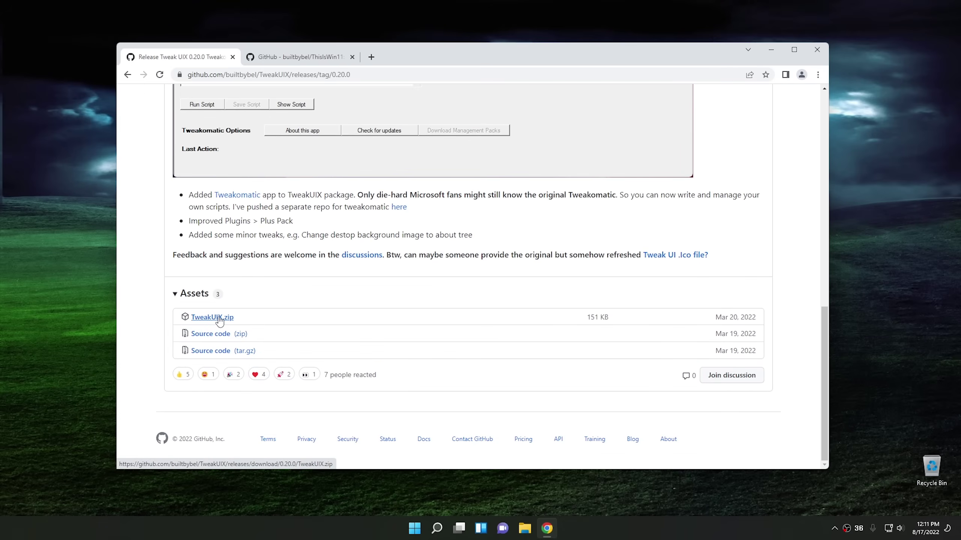
click(220, 320)
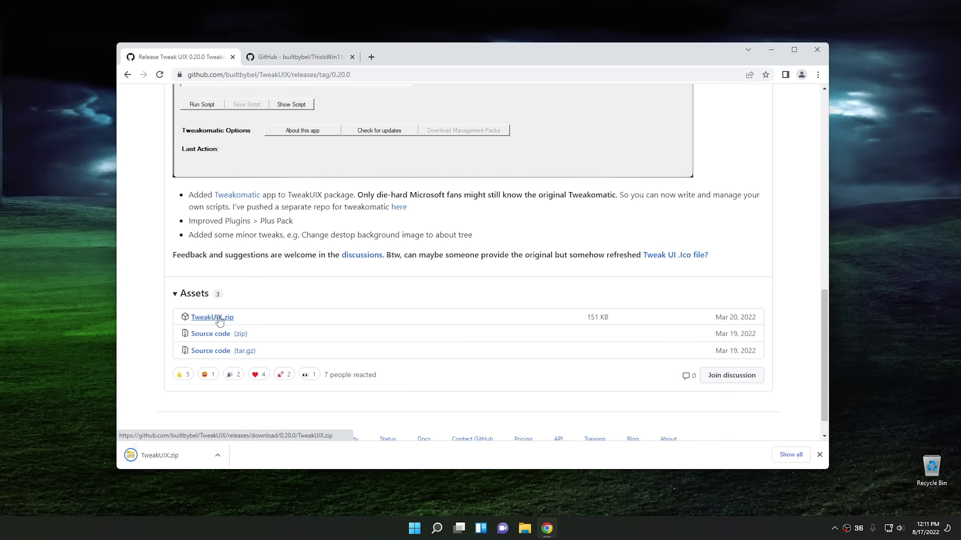
Step: Extract the downloaded TweakUIX.zip into a TweakUIX folder in Downloads
click(223, 455)
click(251, 420)
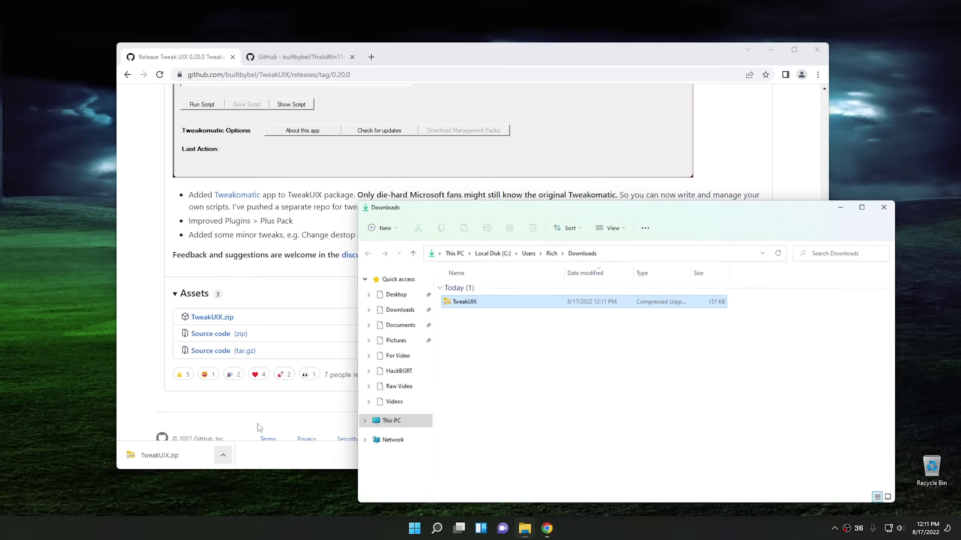
drag(609, 195, 515, 136)
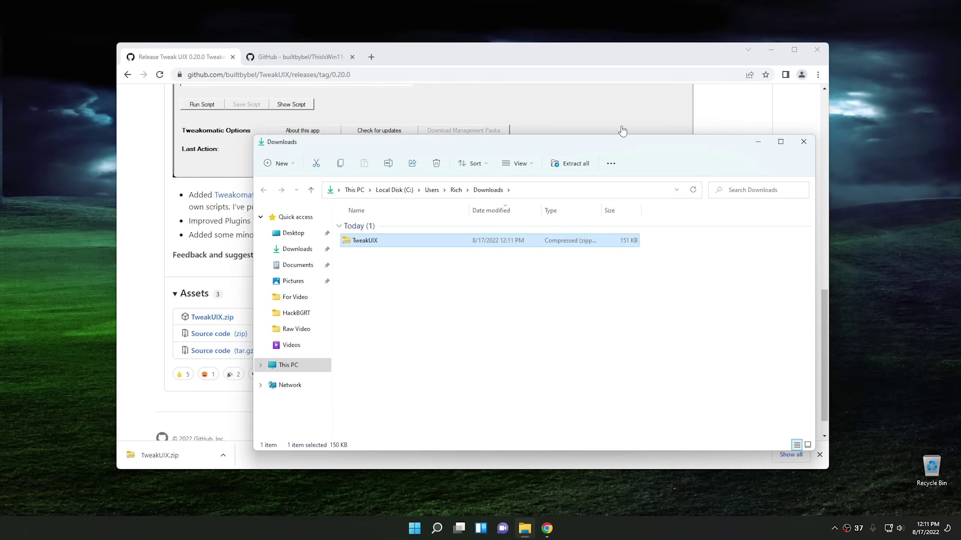
click(764, 49)
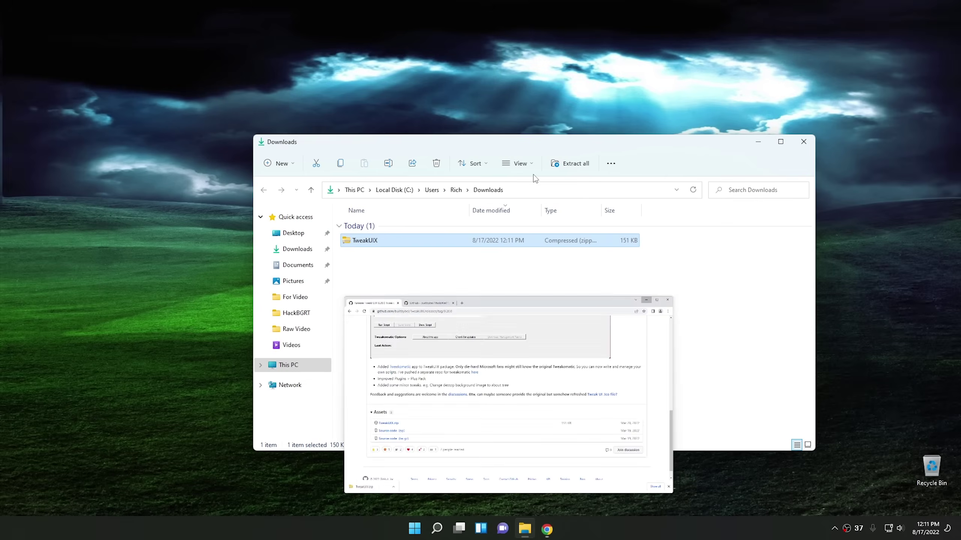
right_click(391, 242)
click(439, 319)
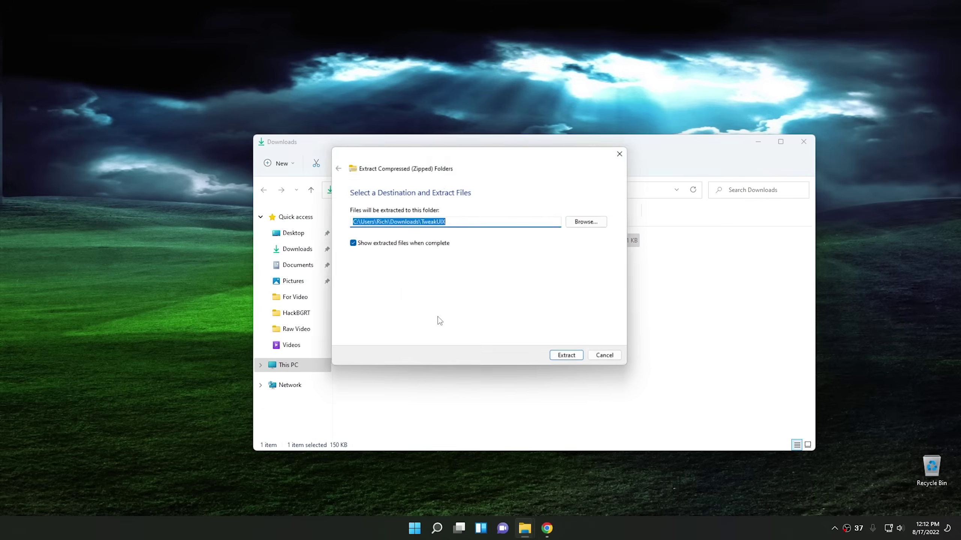
click(568, 360)
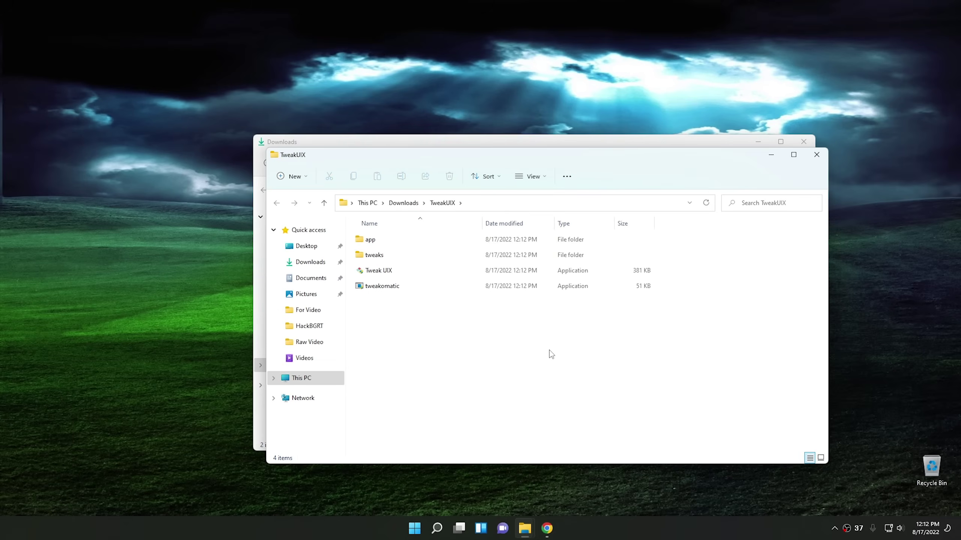
Step: Launch Tweak UIX from the TweakUIX folder, running it anyway past the SmartScreen and UAC prompts
click(629, 144)
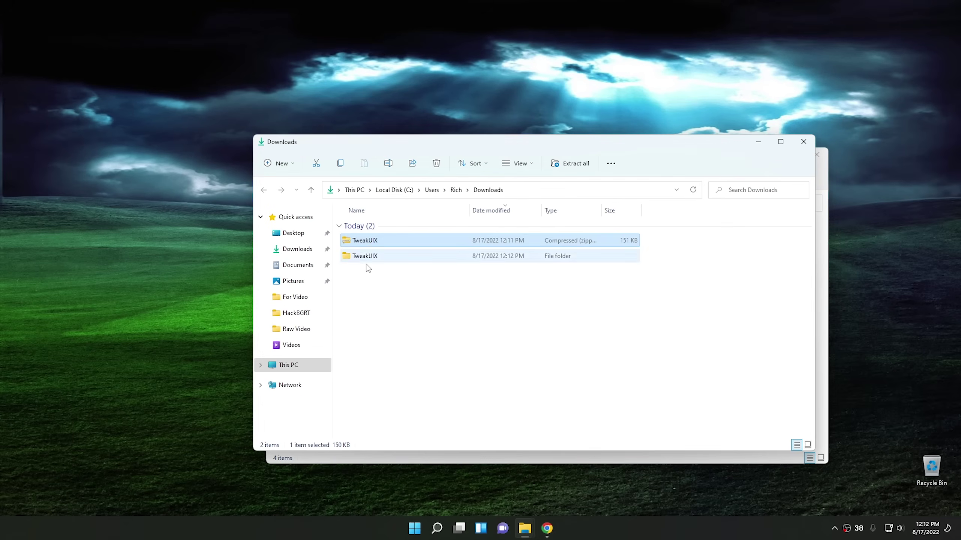
click(800, 146)
drag(569, 162, 400, 152)
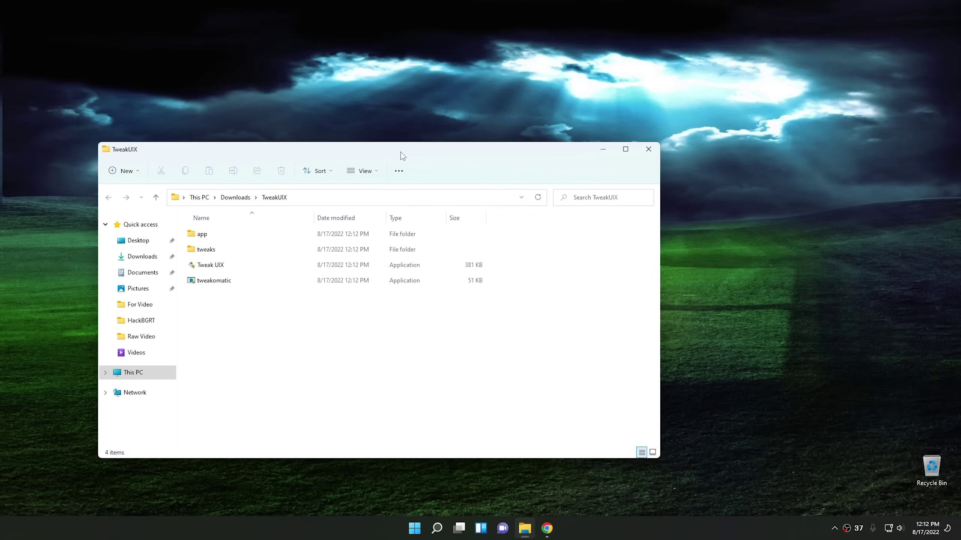
double_click(224, 267)
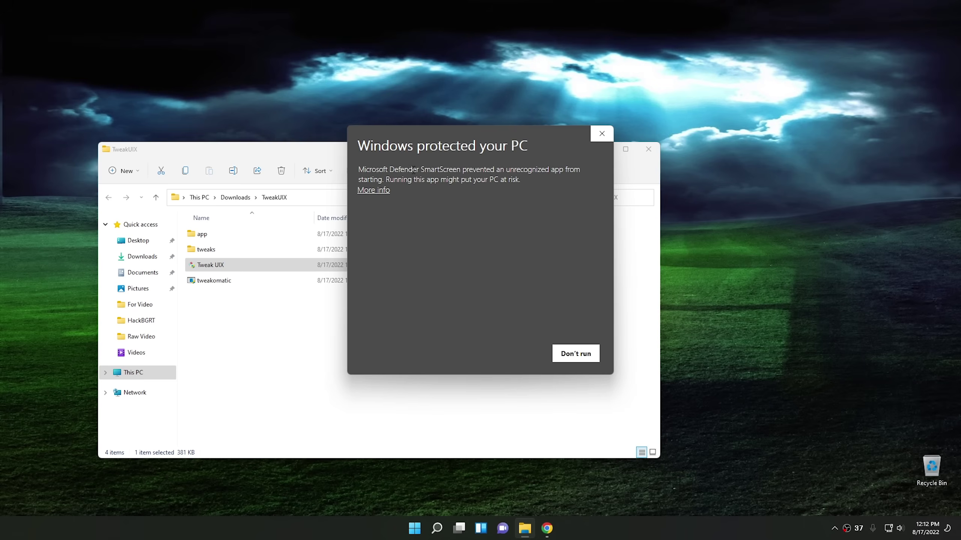
click(373, 191)
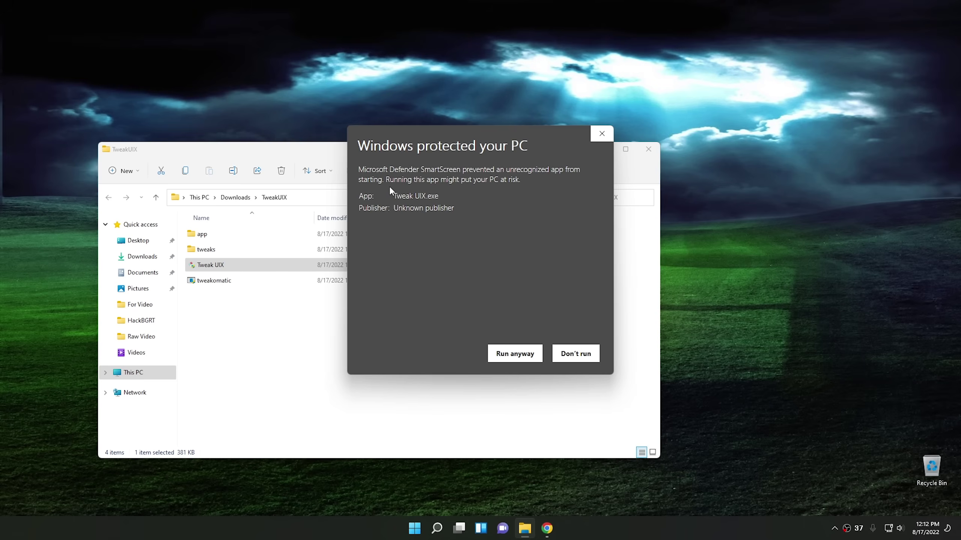
click(514, 355)
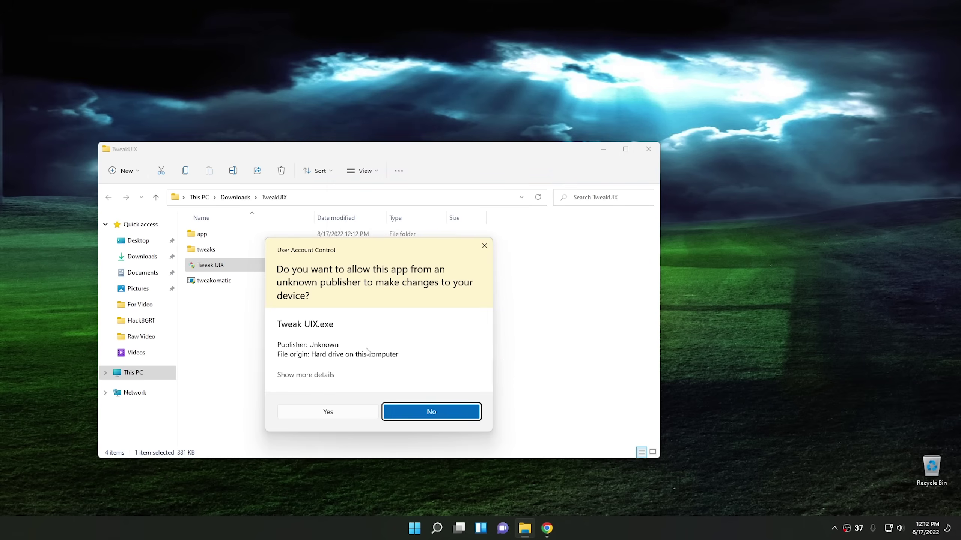
click(328, 411)
drag(508, 116, 350, 143)
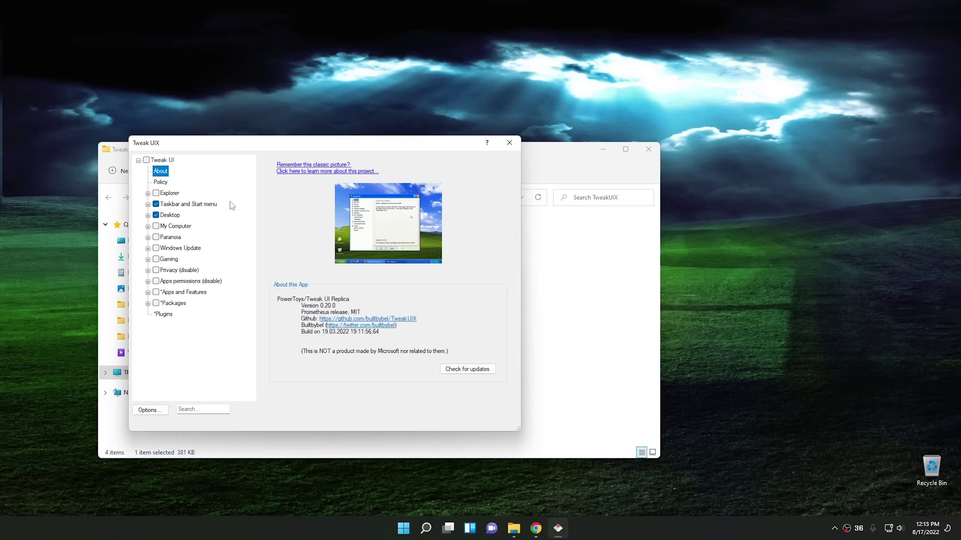
Step: Create a System Protection restore point named Cyber and dismiss the success message
click(404, 529)
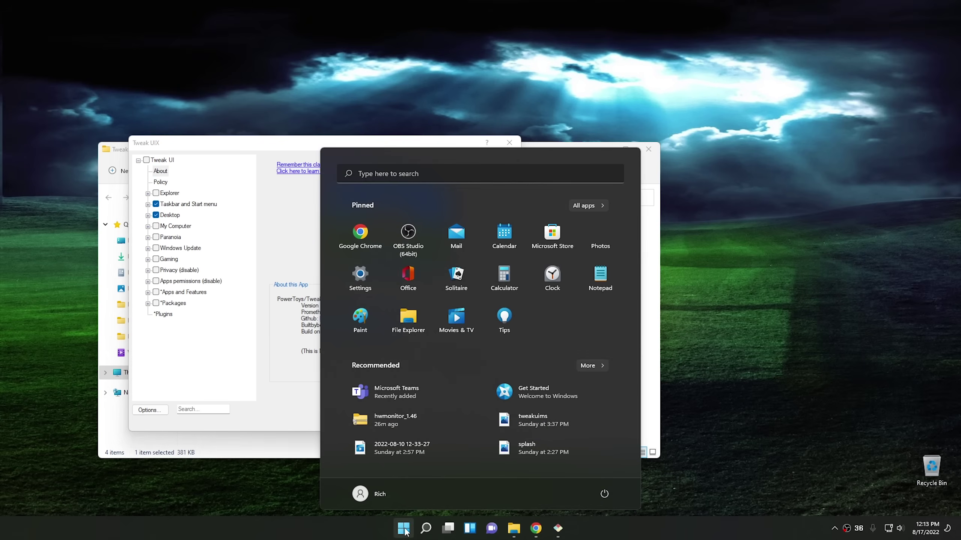
text(restore)
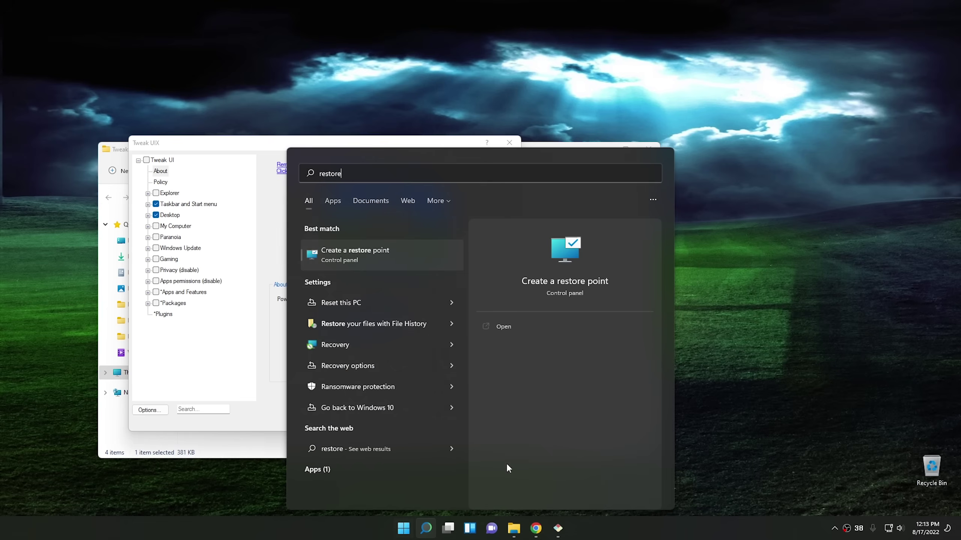
click(360, 252)
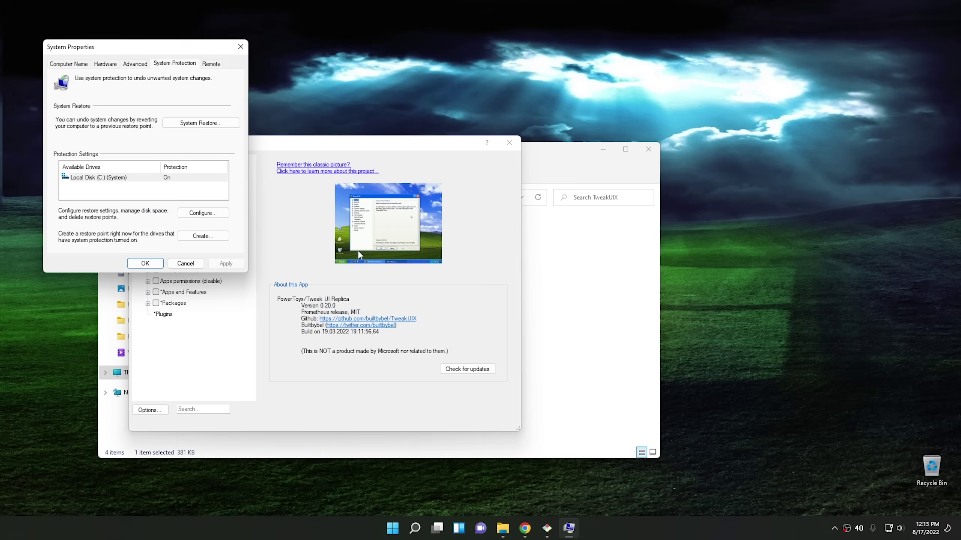
click(201, 236)
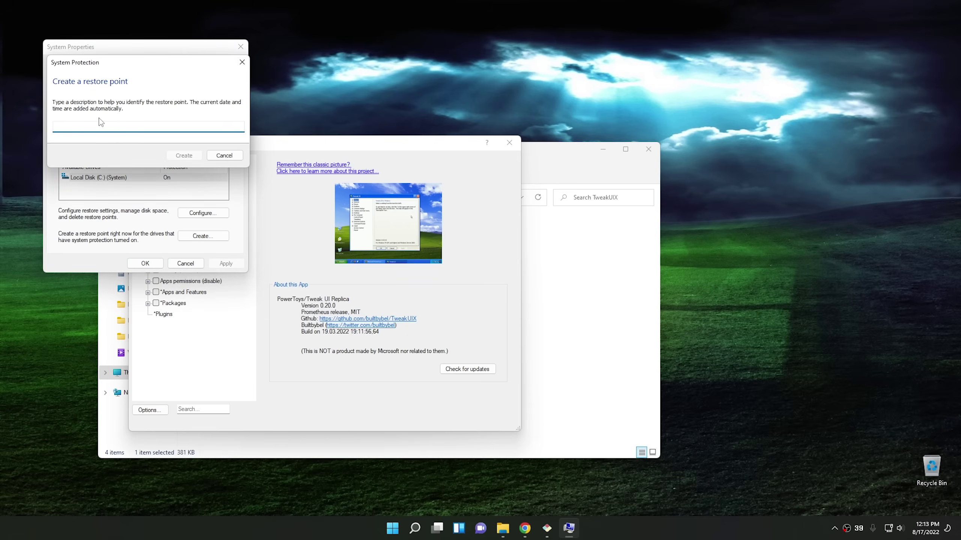
text(CyberCPU)
click(185, 156)
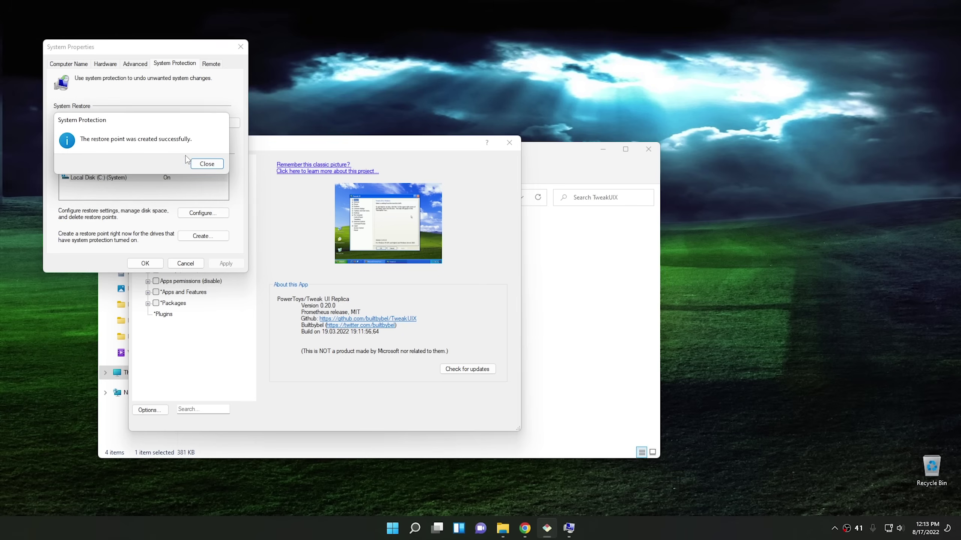
click(207, 164)
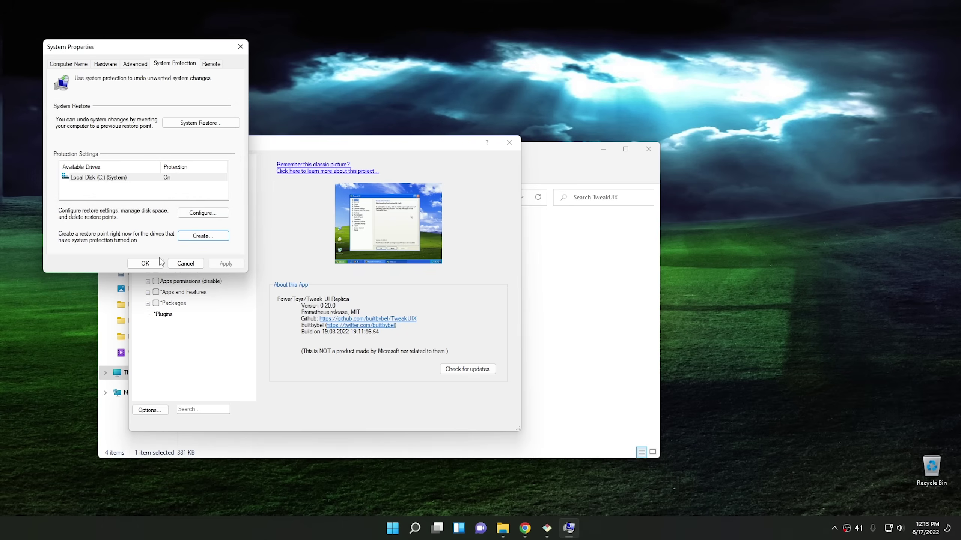
Step: Close System Properties with OK, returning to Tweak UIX's About page
click(138, 266)
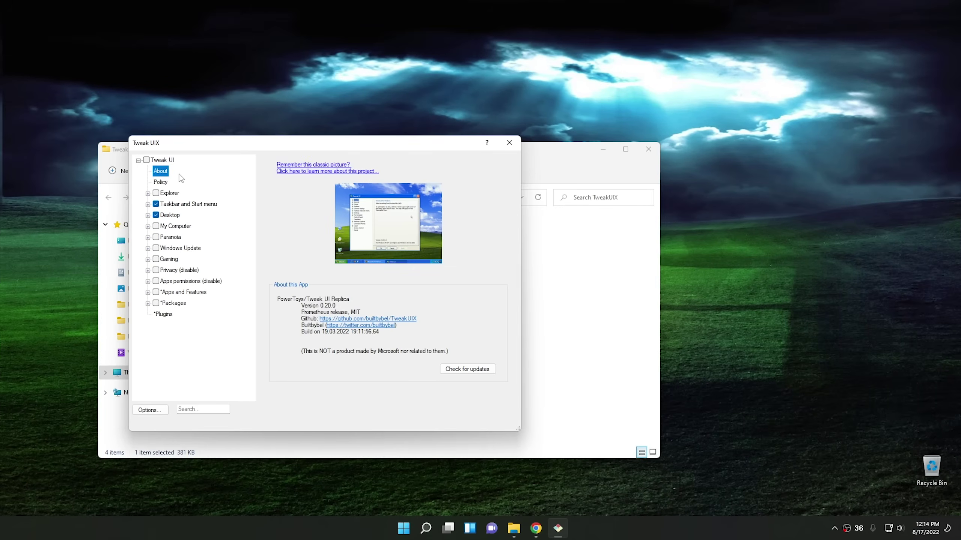
click(147, 205)
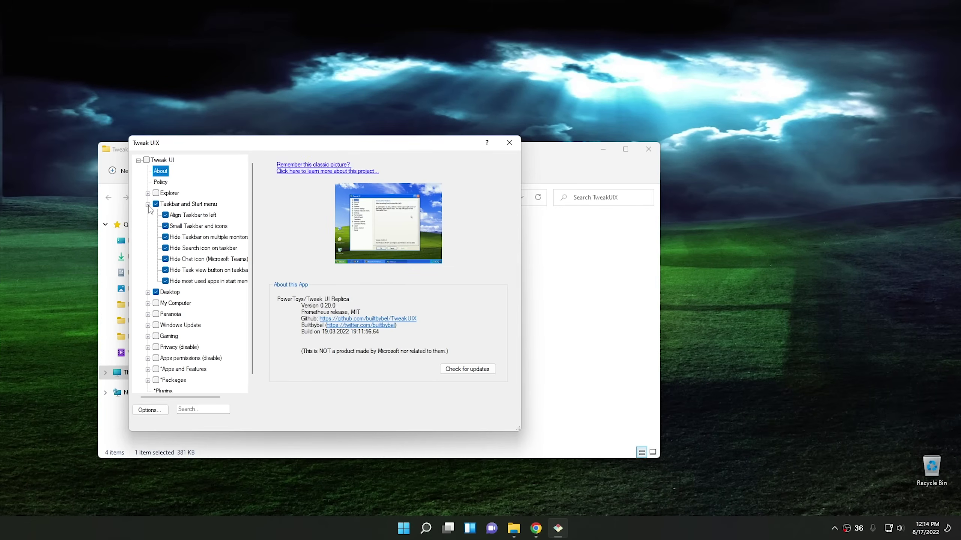
click(156, 204)
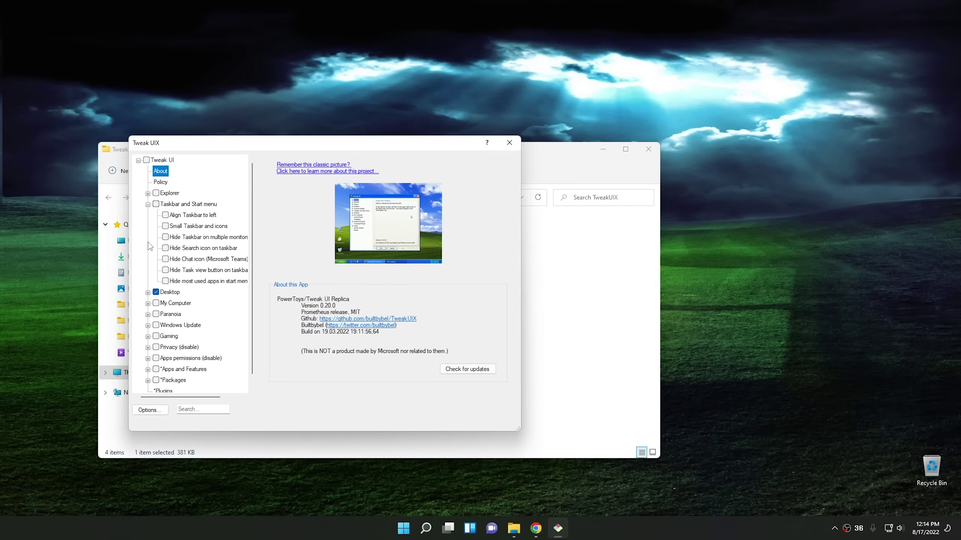
click(148, 293)
click(157, 292)
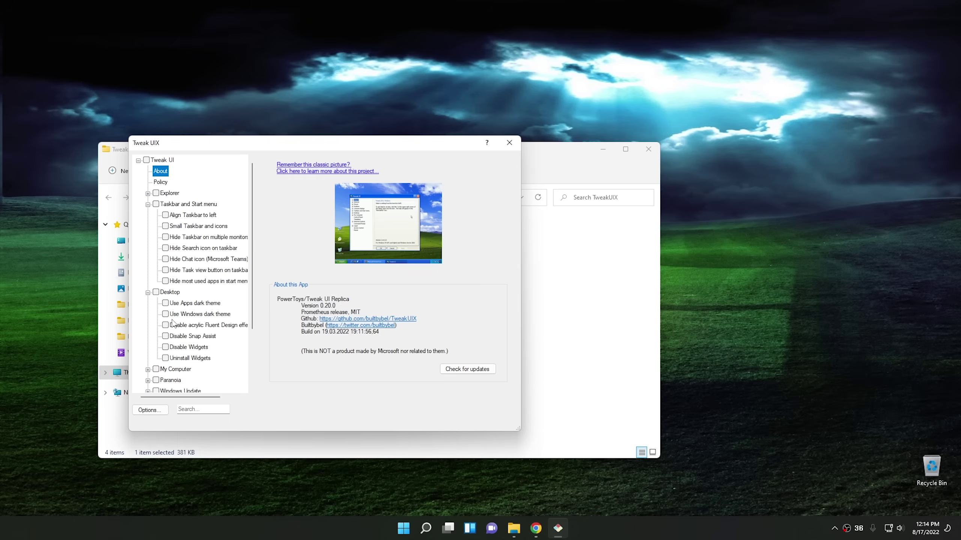
click(147, 292)
click(148, 205)
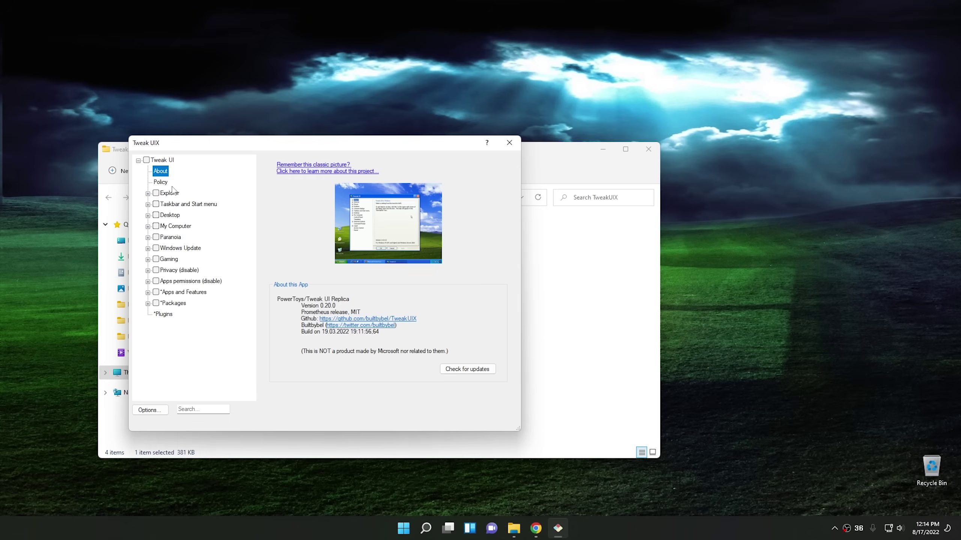
Step: Under Explorer, tick Enable Windows 10 File Explorer and apply it
click(147, 194)
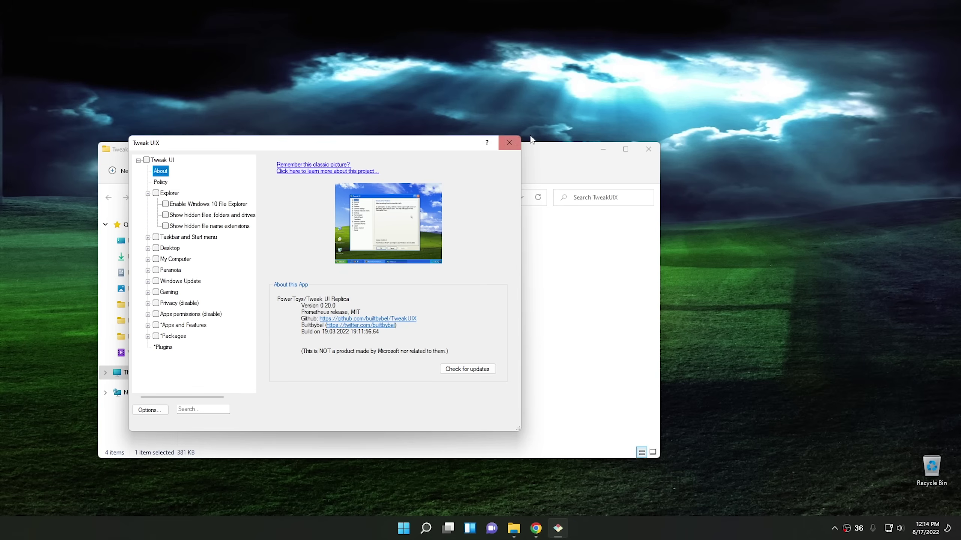
drag(539, 147, 836, 152)
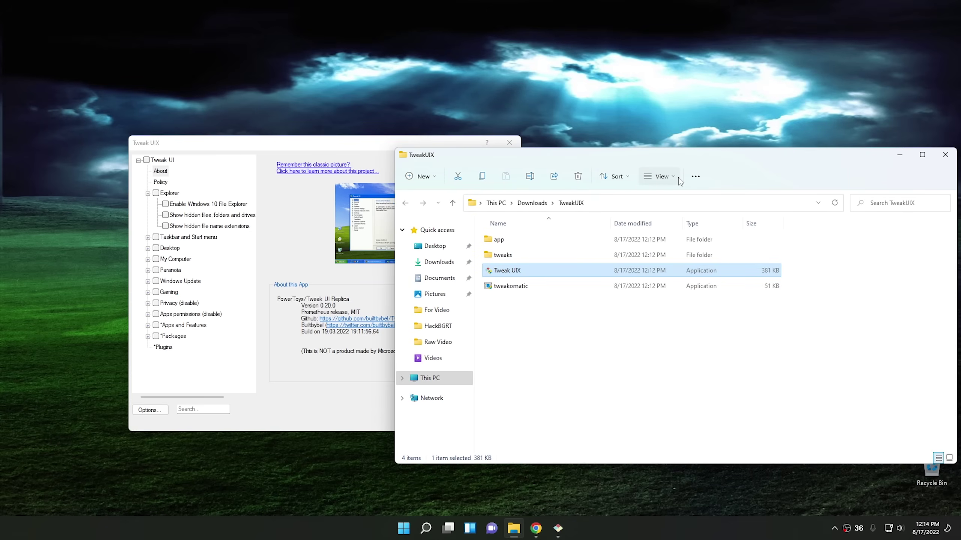
click(262, 152)
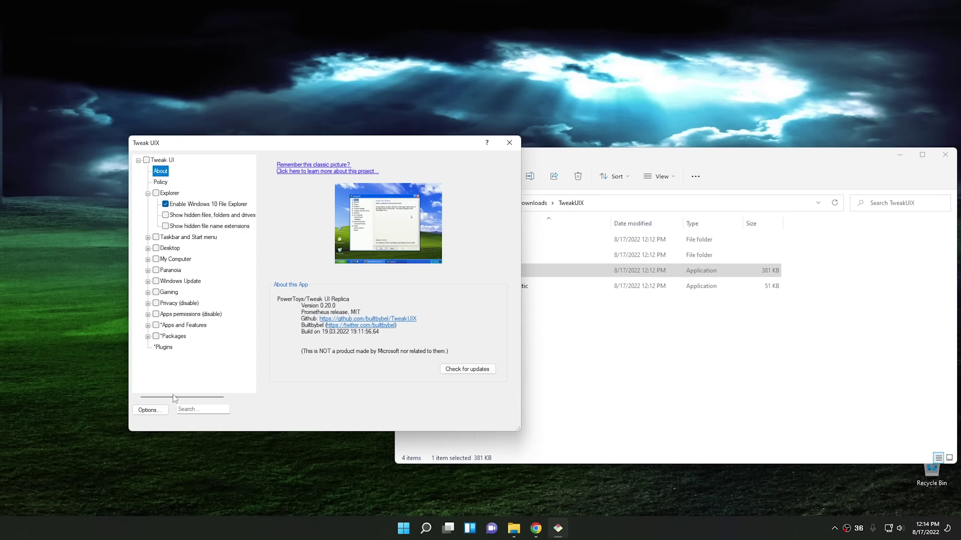
click(182, 207)
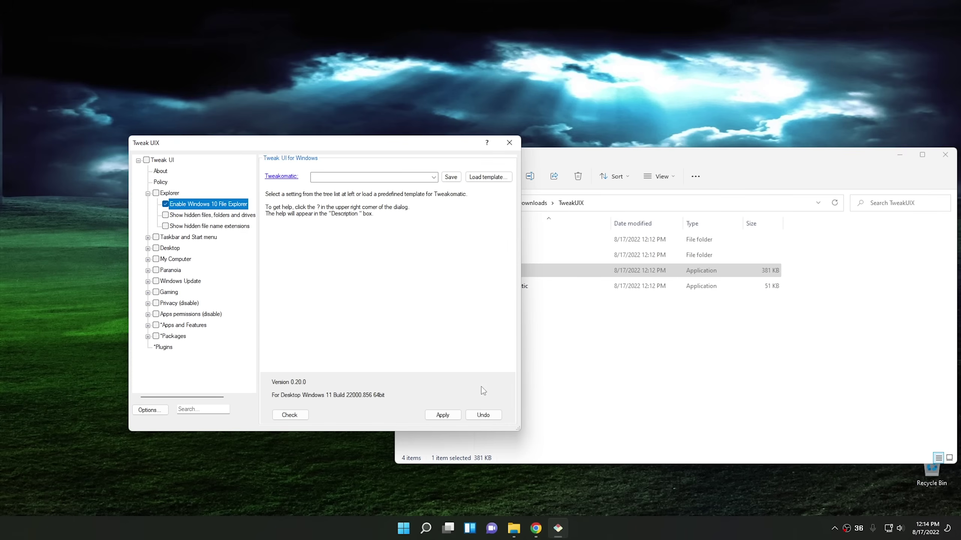
click(442, 415)
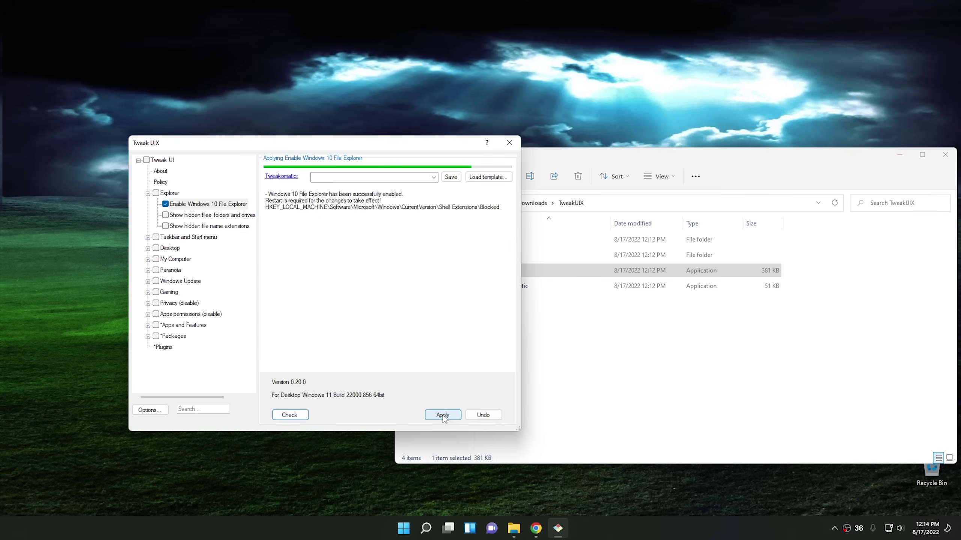
click(675, 159)
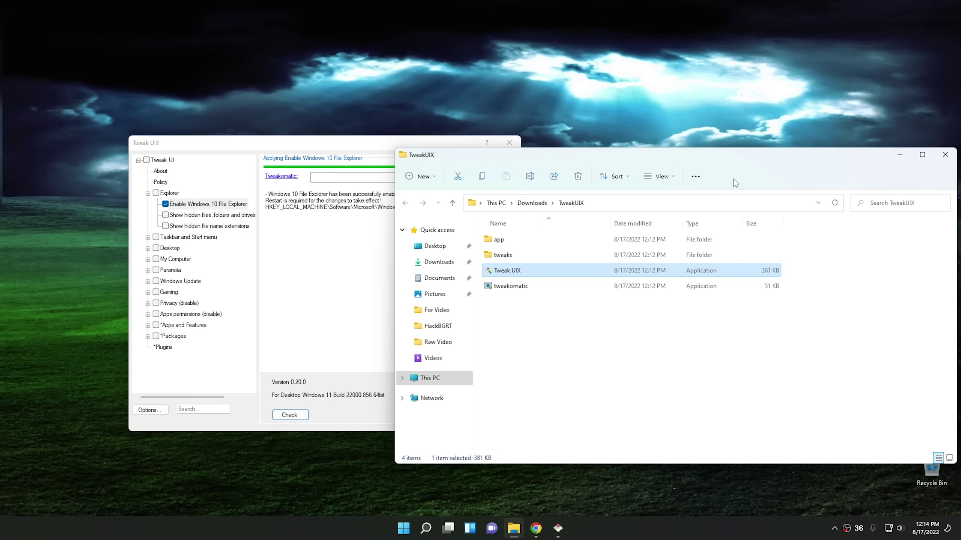
Step: Restart Windows Explorer via Task Manager and reopen File Explorer in the Windows 10-style layout
right_click(401, 532)
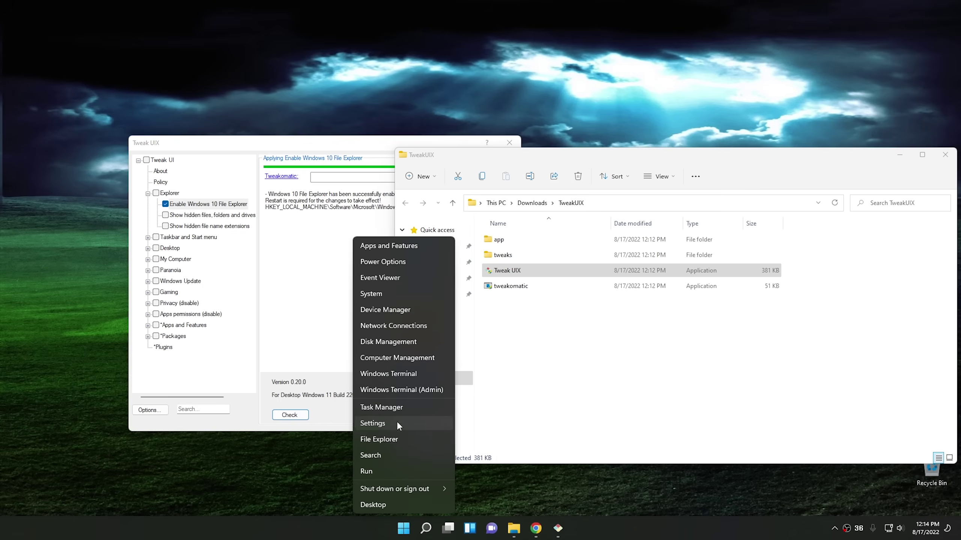
click(406, 411)
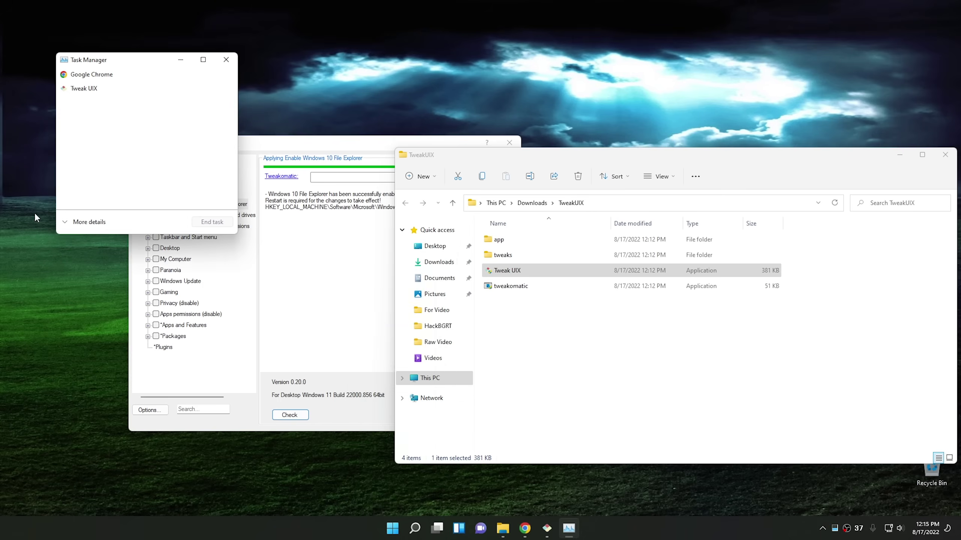
click(67, 225)
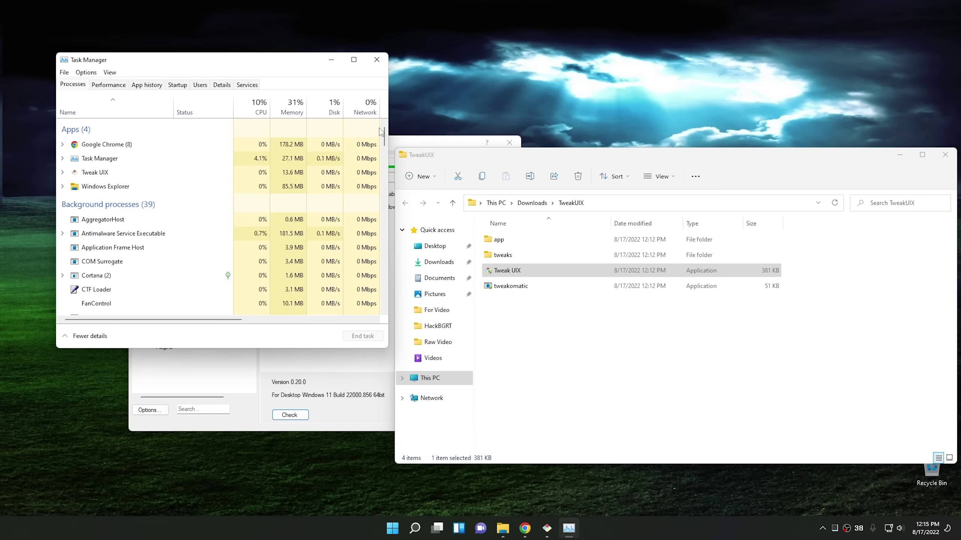
click(119, 188)
click(356, 337)
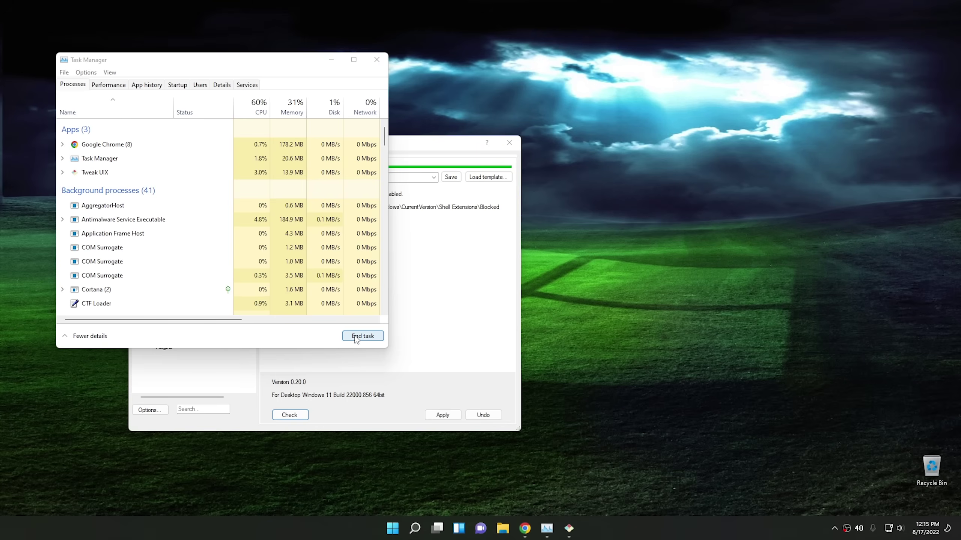
click(331, 60)
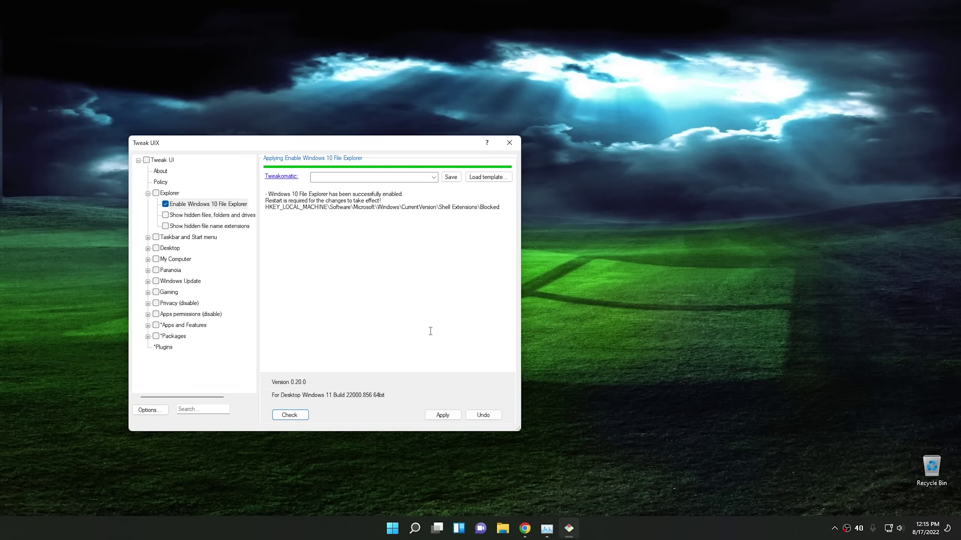
click(505, 532)
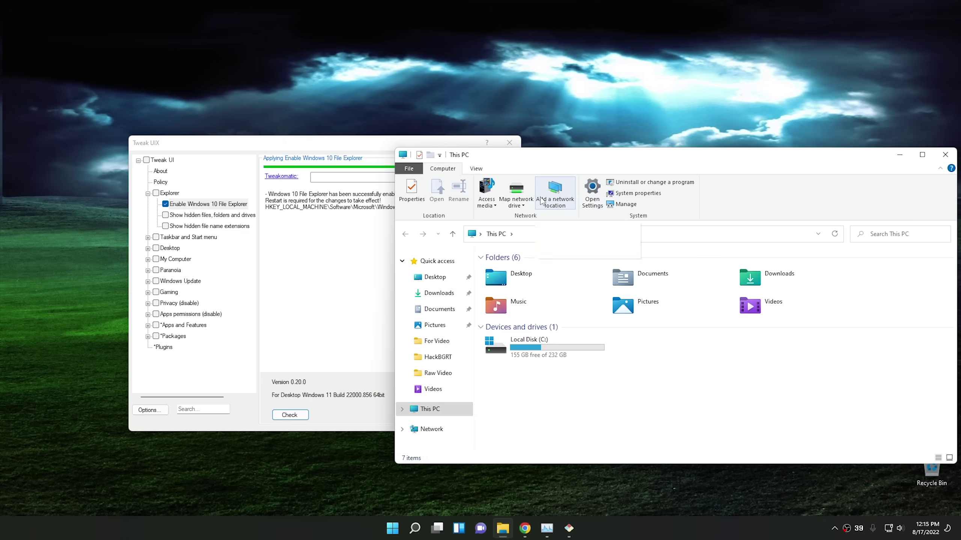
click(242, 144)
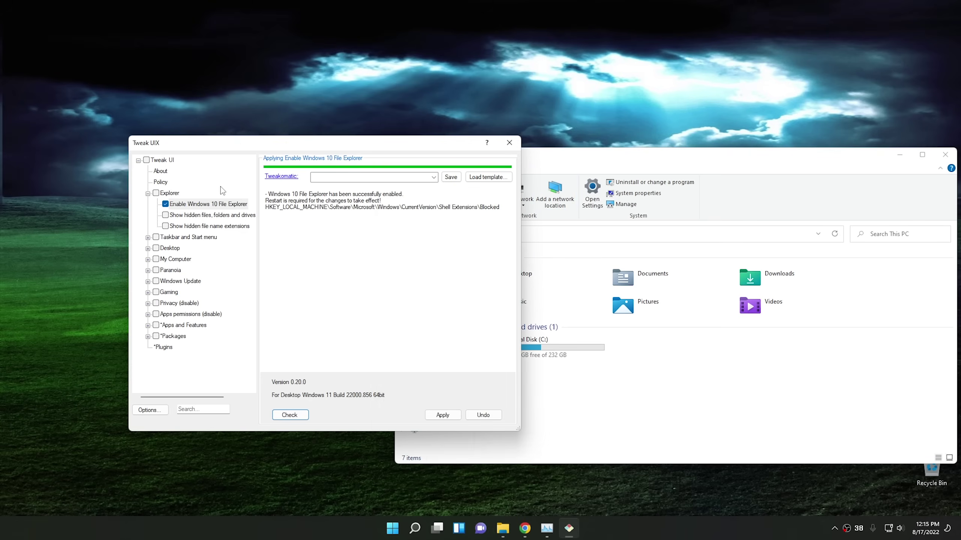
Step: Untick Windows 10 File Explorer and go through the Taskbar and Start menu options, Align left to Hide most used apps
click(165, 204)
click(148, 237)
click(193, 251)
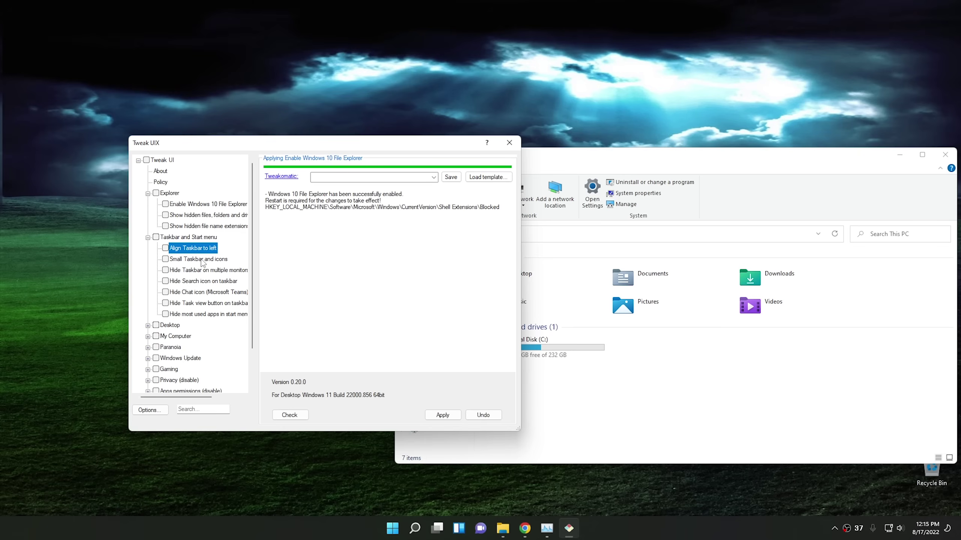
click(203, 261)
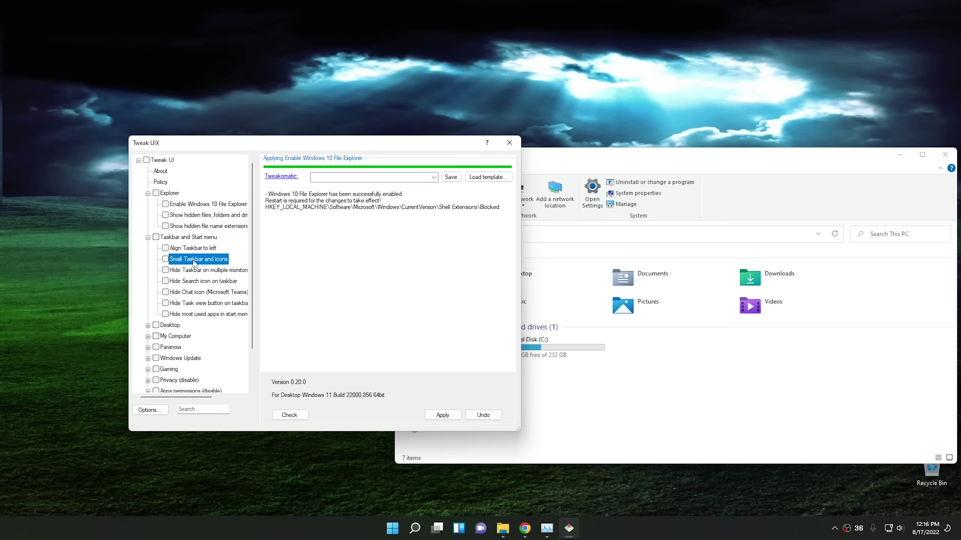
click(195, 271)
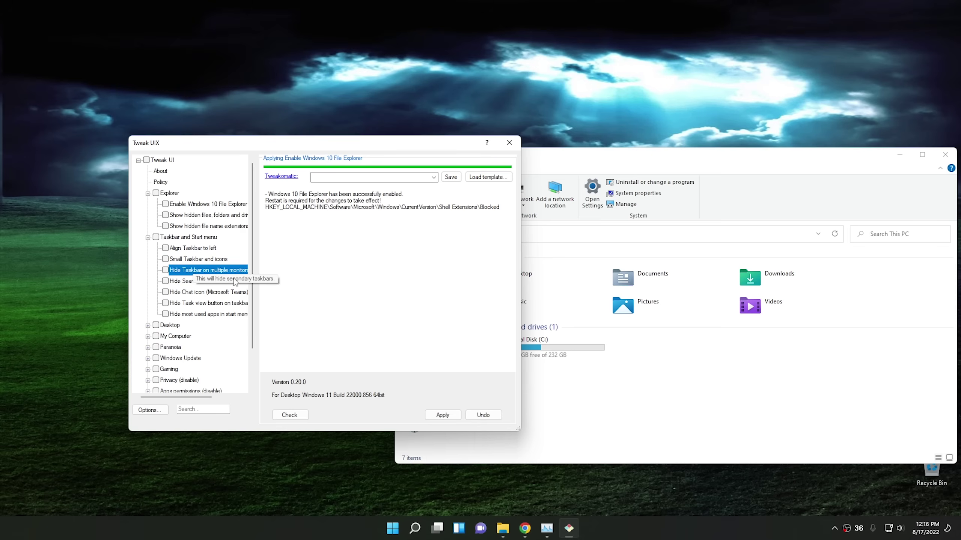
click(187, 282)
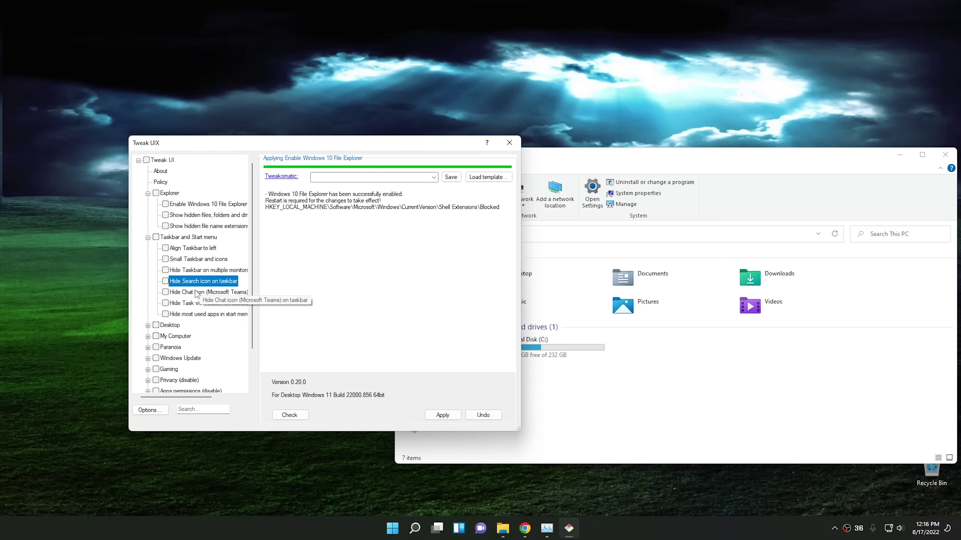
click(202, 292)
click(204, 303)
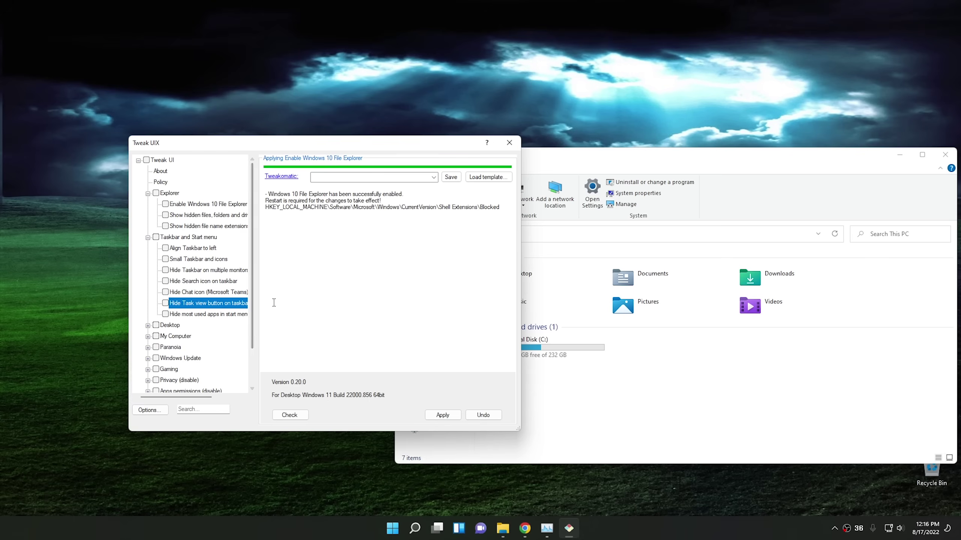
click(198, 315)
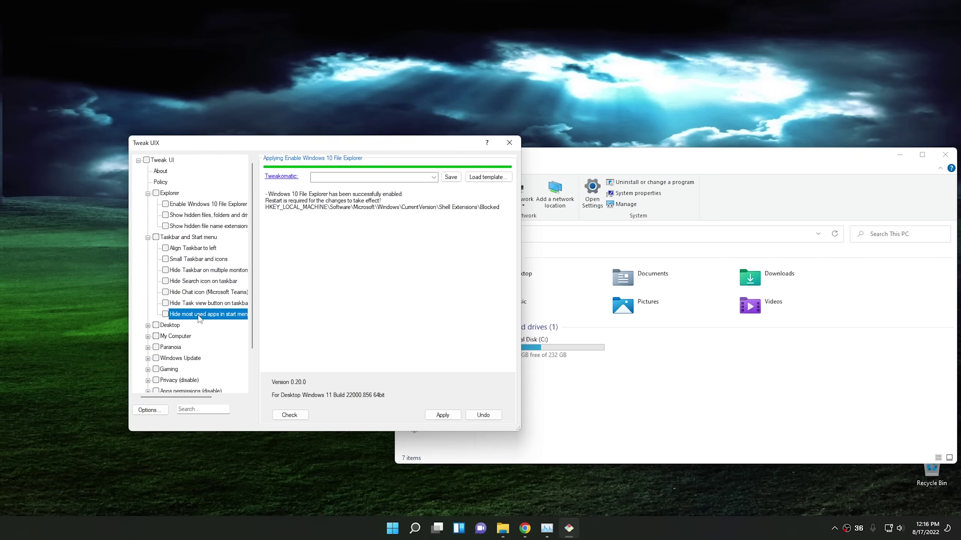
Step: Check the Start menu's Recommended list, then expand the Desktop tweaks group
click(393, 528)
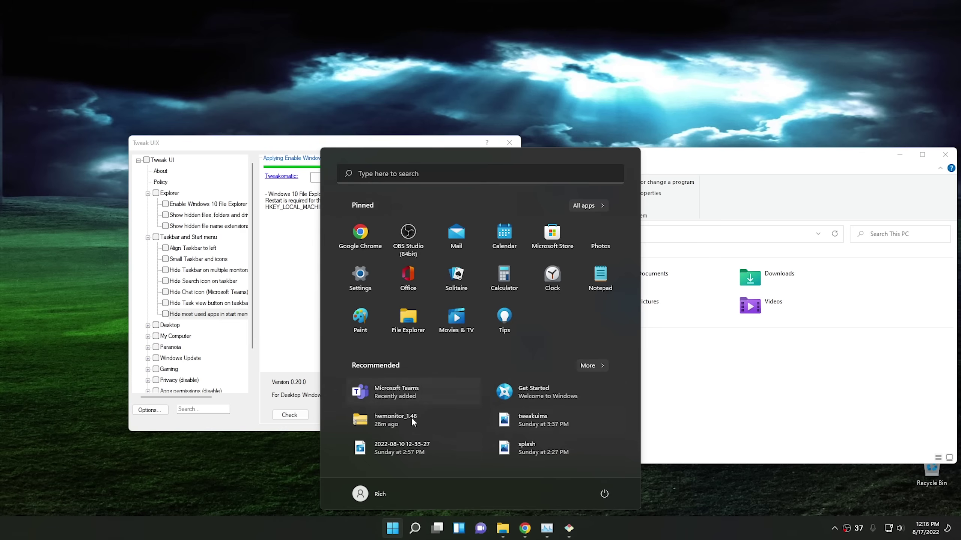
click(226, 143)
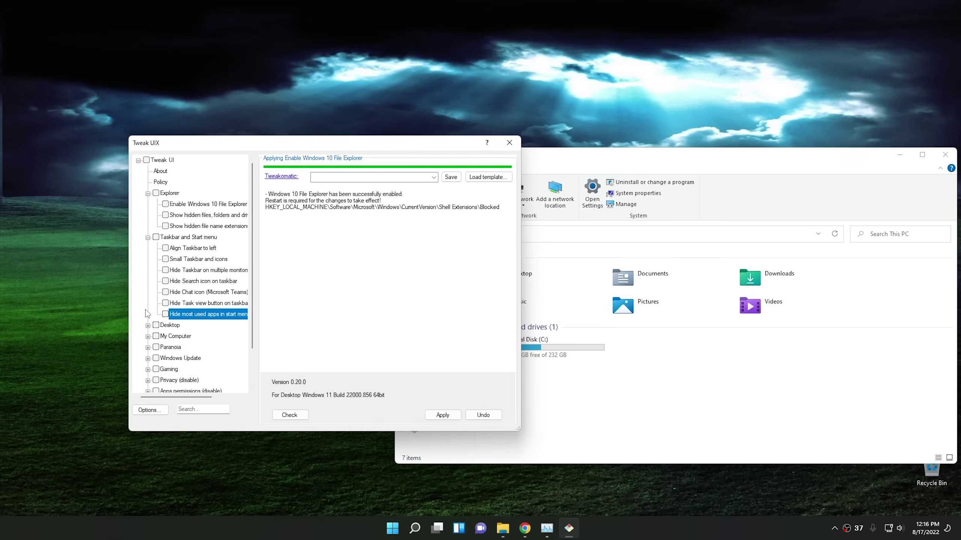
click(148, 325)
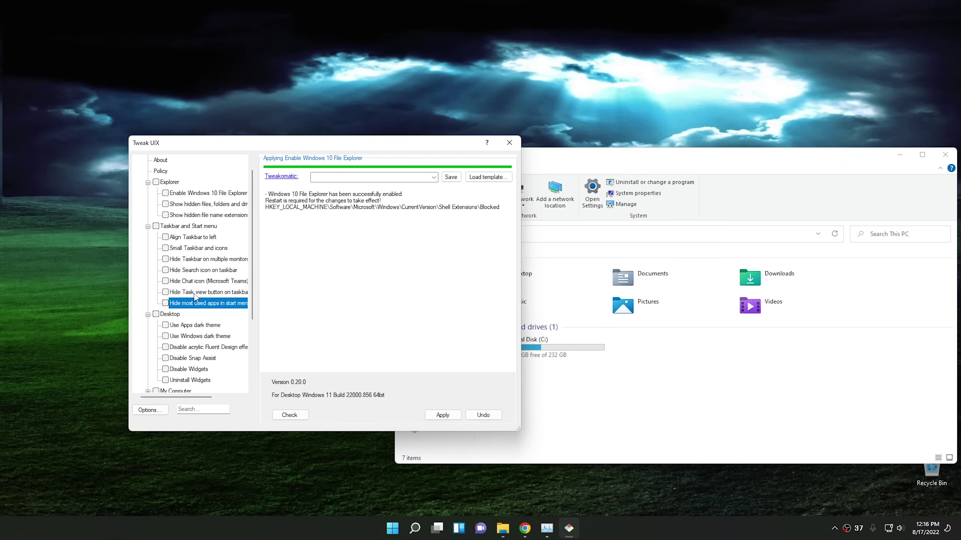
Step: Expand Privacy (disable) to list its tweaks from Diagnostic data to Tailored experiences
drag(252, 274, 254, 303)
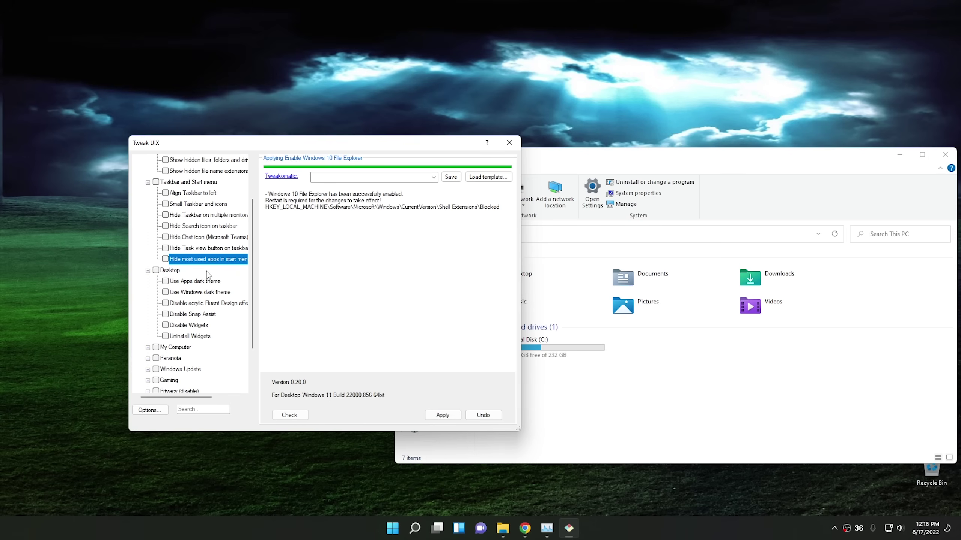
scroll(215, 284, down, 2)
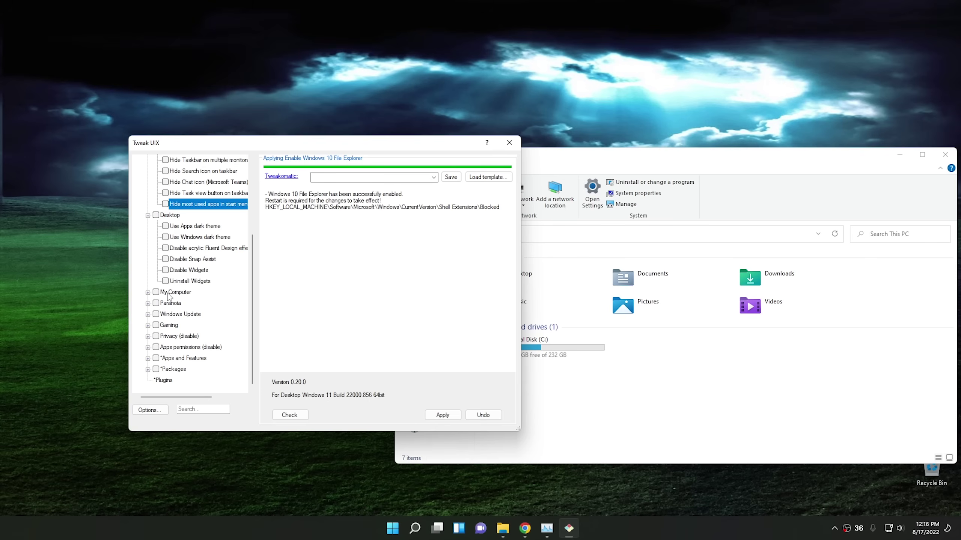
click(176, 337)
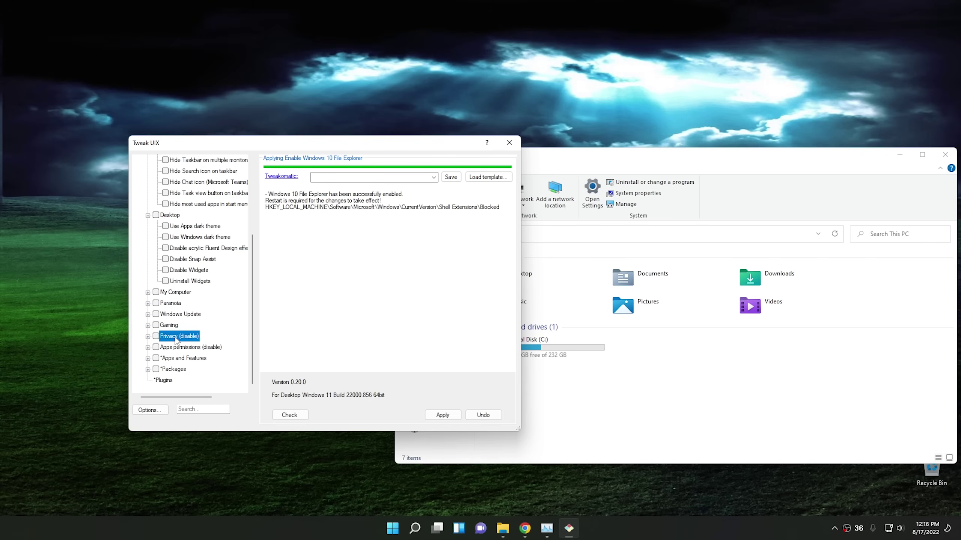
click(147, 336)
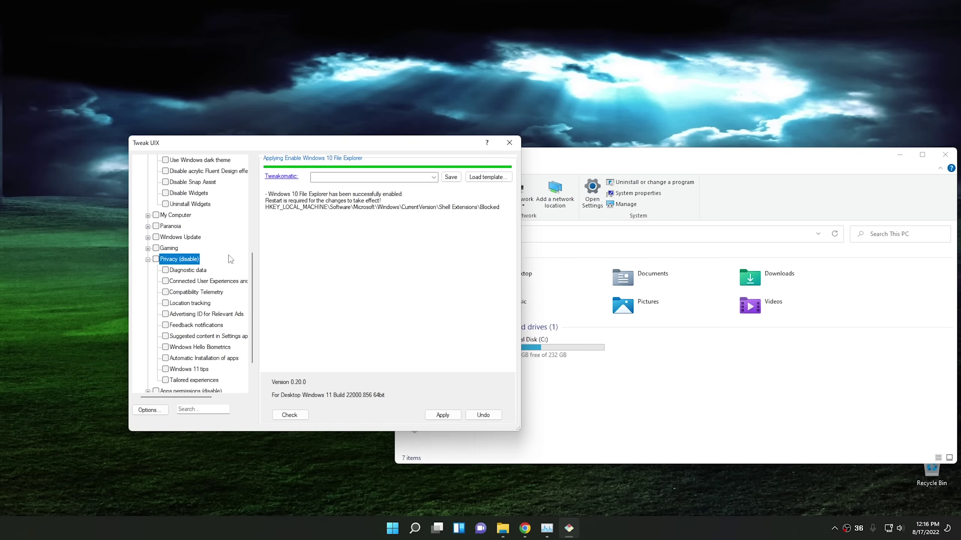
Step: Tick the Privacy (disable) parent box to enable all its tweaks, then close Tweak UIX
click(156, 259)
scroll(204, 288, down, 2)
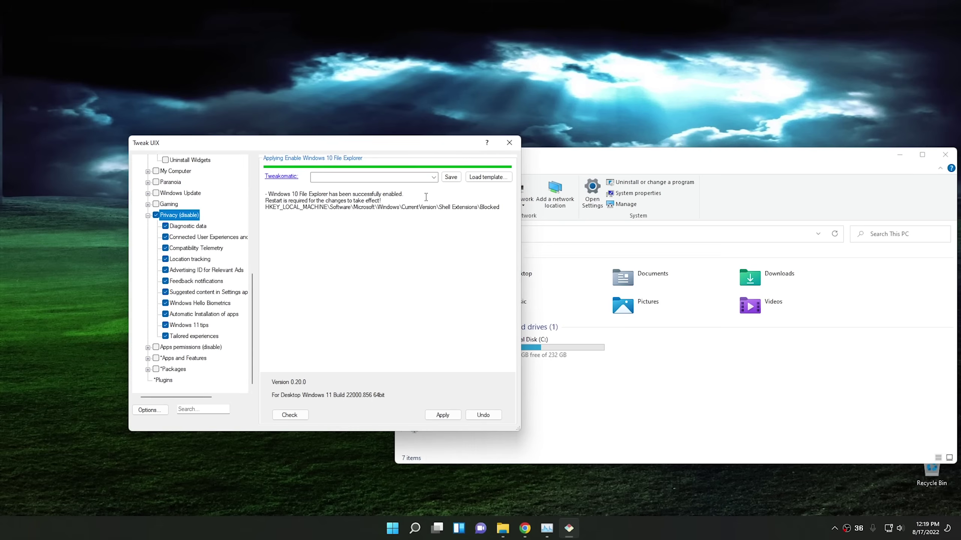
click(514, 146)
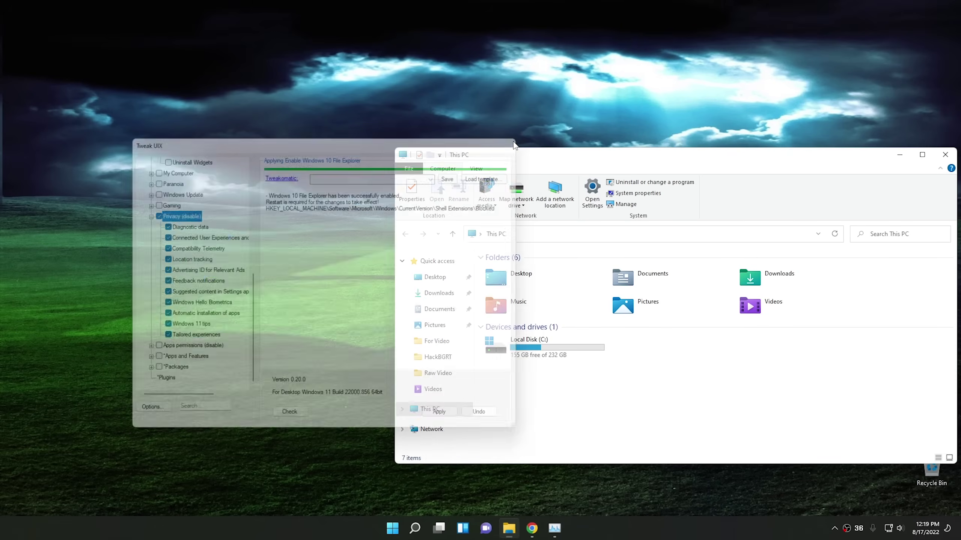
Step: Close the Tweak UIX tab and download TIW11.zip from the ThisIsWin11 1.3.0 release
click(536, 529)
click(233, 57)
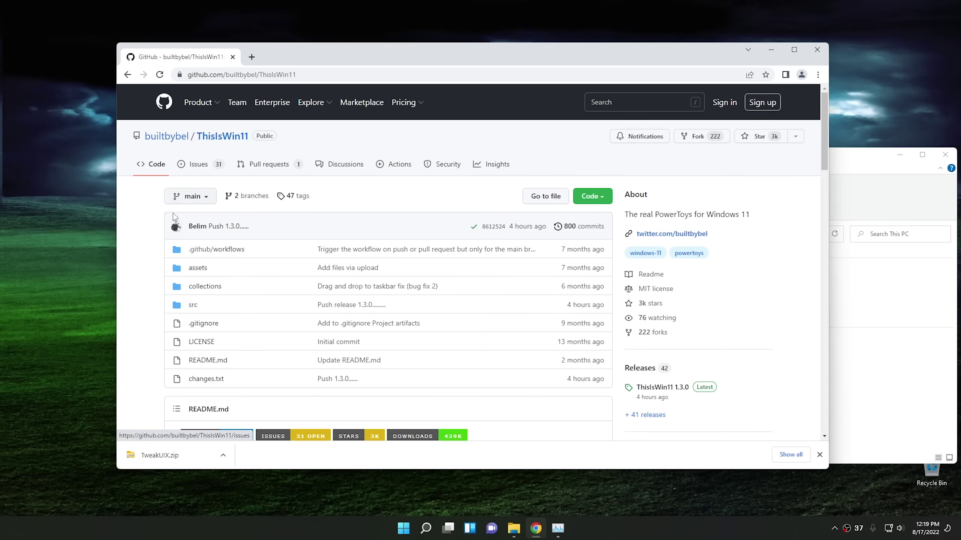
click(708, 390)
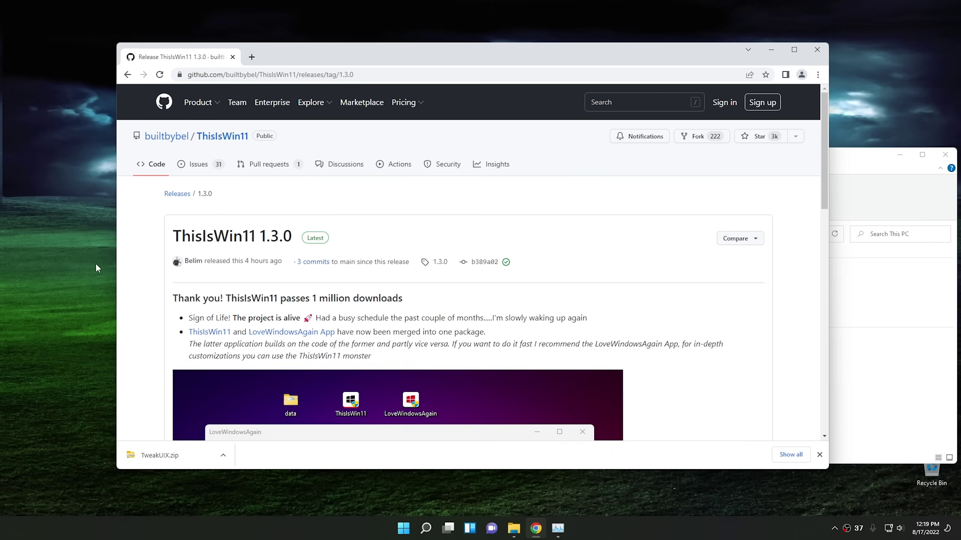
scroll(148, 284, down, 15)
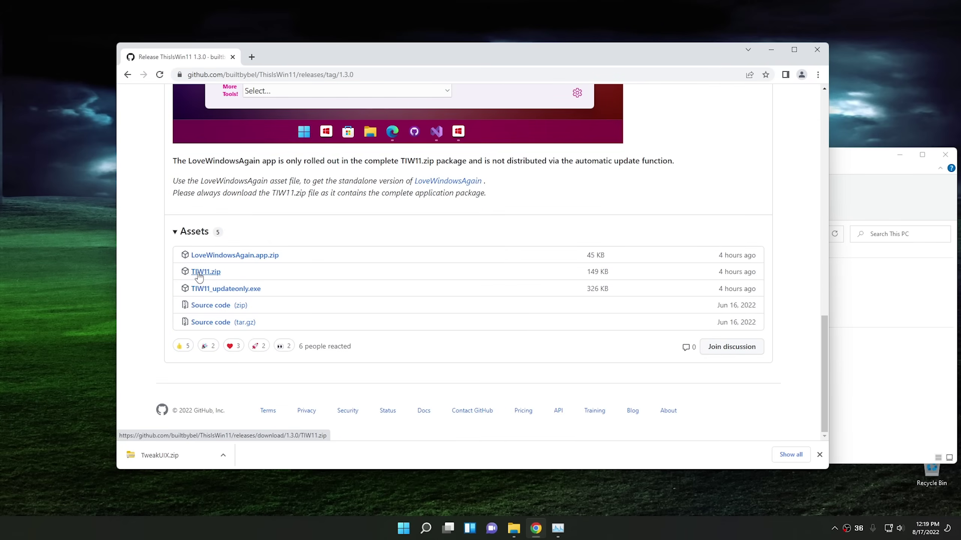
click(203, 274)
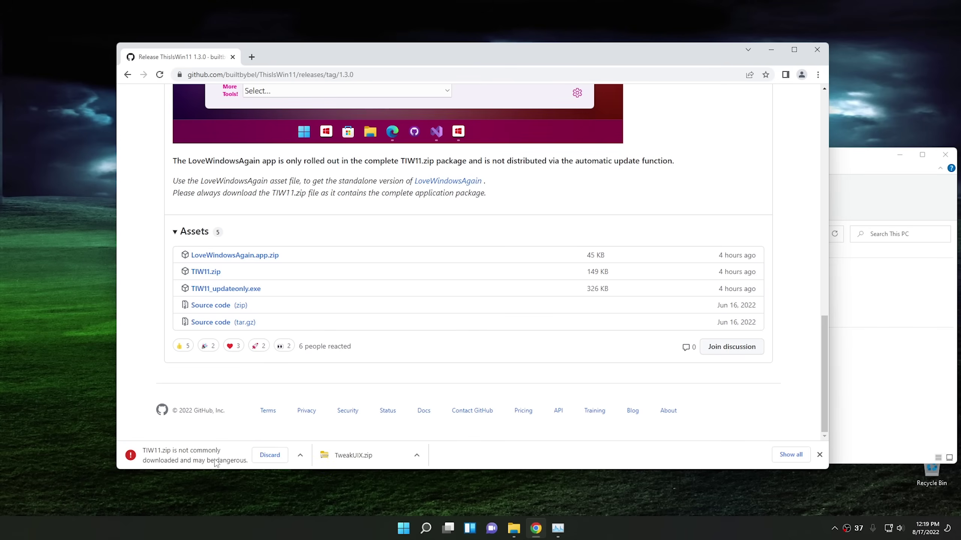
Step: Keep the TIW11.zip download despite Chrome's safety warning
click(301, 456)
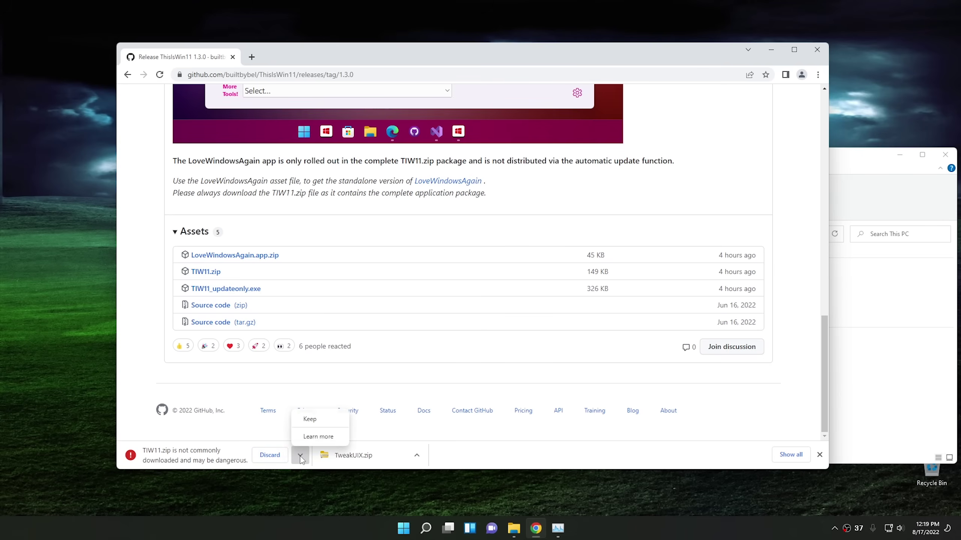
click(313, 421)
click(224, 455)
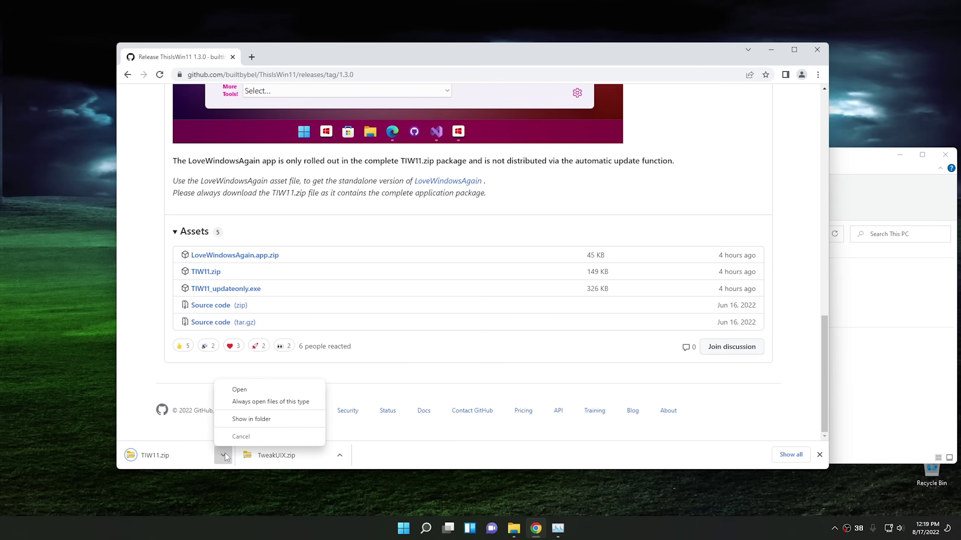
Step: Extract the downloaded TIW11.zip into a TIW11 folder in Downloads
click(266, 418)
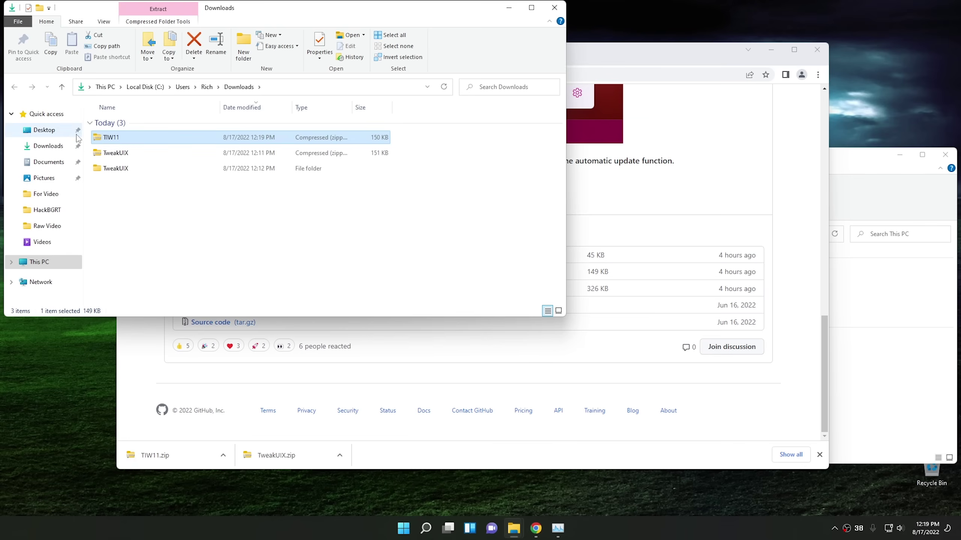
right_click(127, 138)
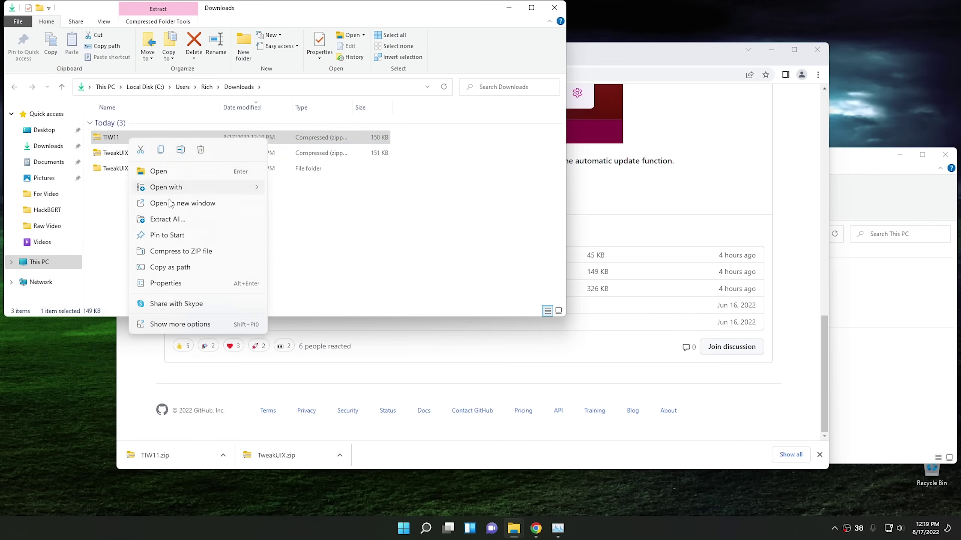
click(169, 219)
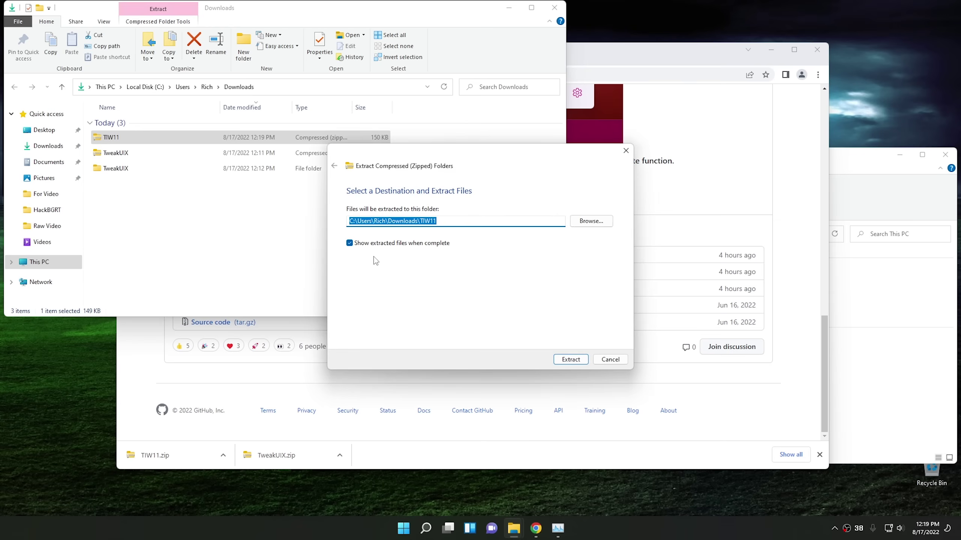
click(570, 359)
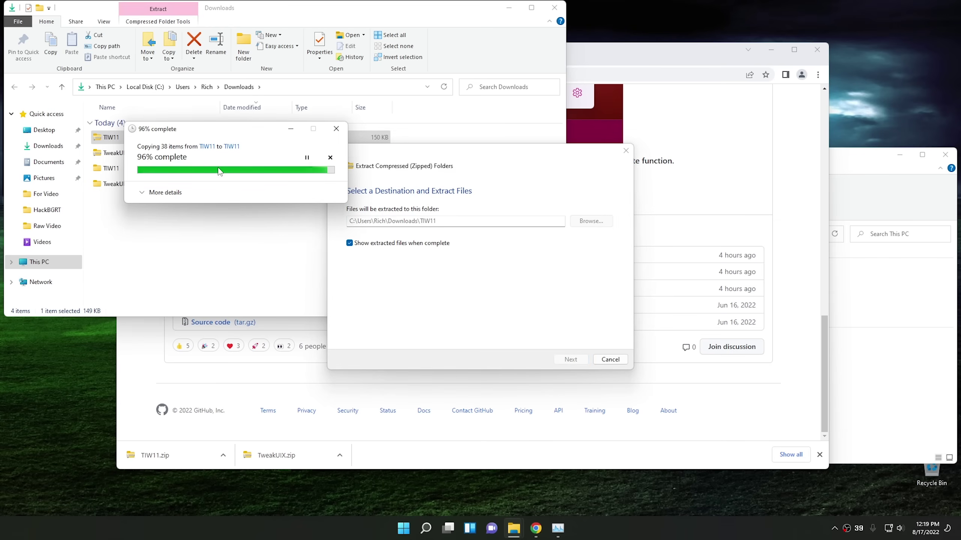
Step: Close the Downloads and This PC windows, minimize Chrome, and centre the TIW11 folder window
click(554, 7)
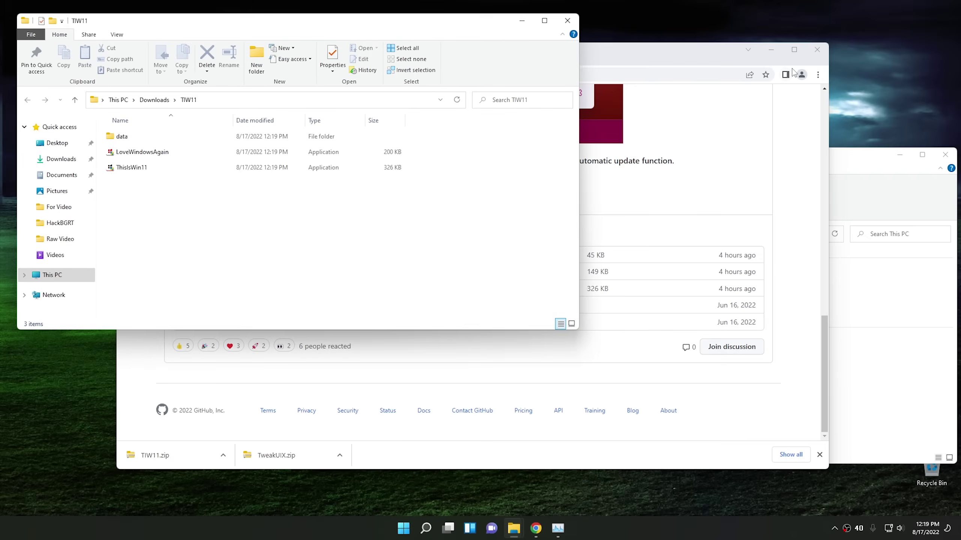
click(753, 53)
click(770, 50)
click(945, 155)
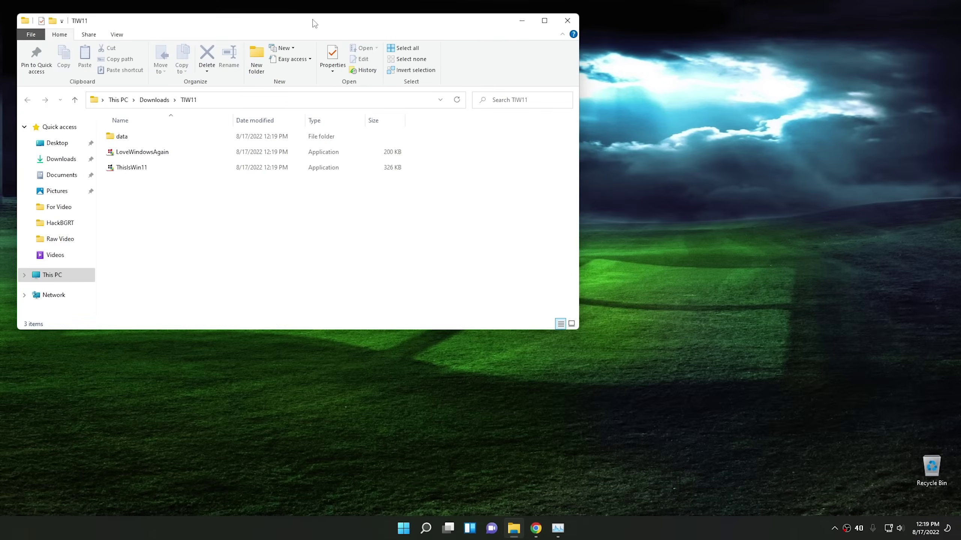
drag(276, 19, 384, 83)
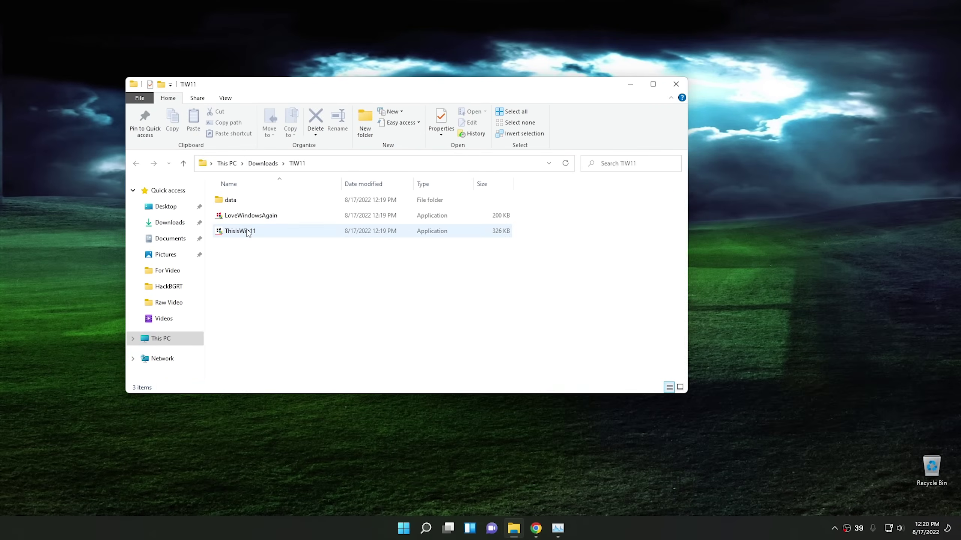
Step: Launch ThisIsWin11 from the TIW11 folder, running it anyway past SmartScreen and approving UAC
mouse_move(248, 233)
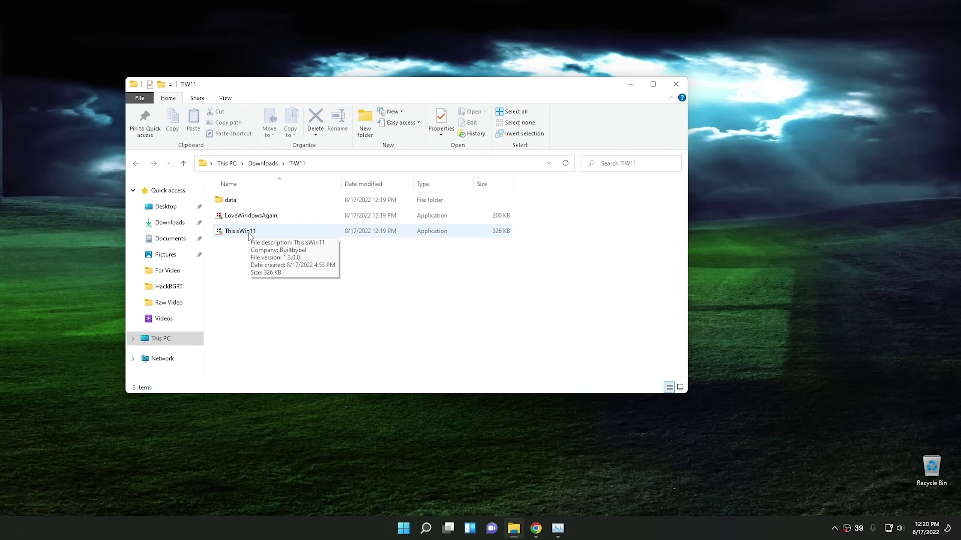
double_click(248, 232)
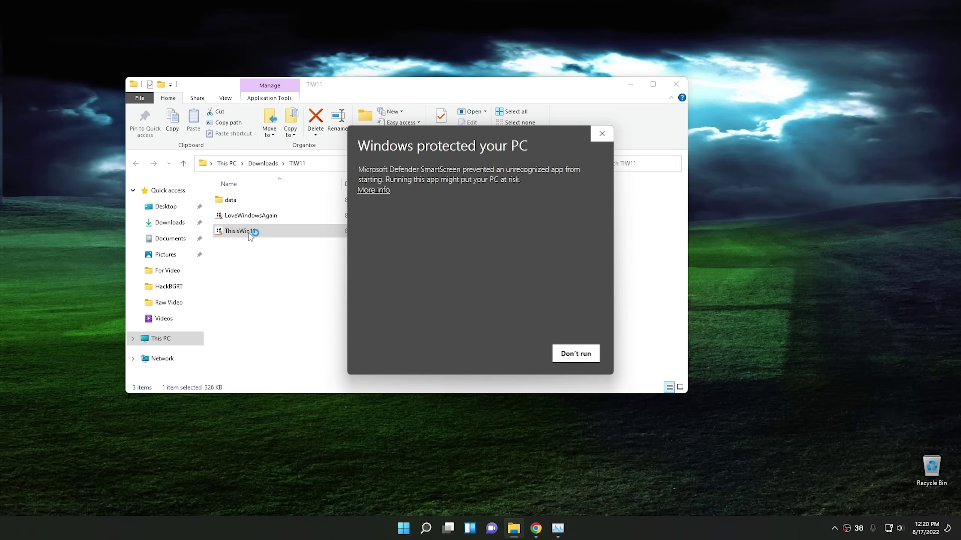
click(378, 189)
click(509, 355)
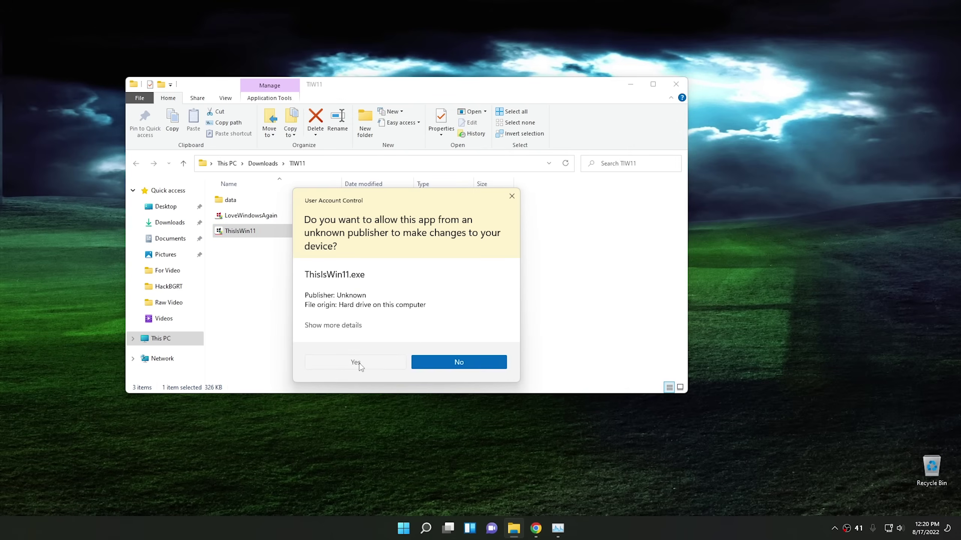
click(359, 365)
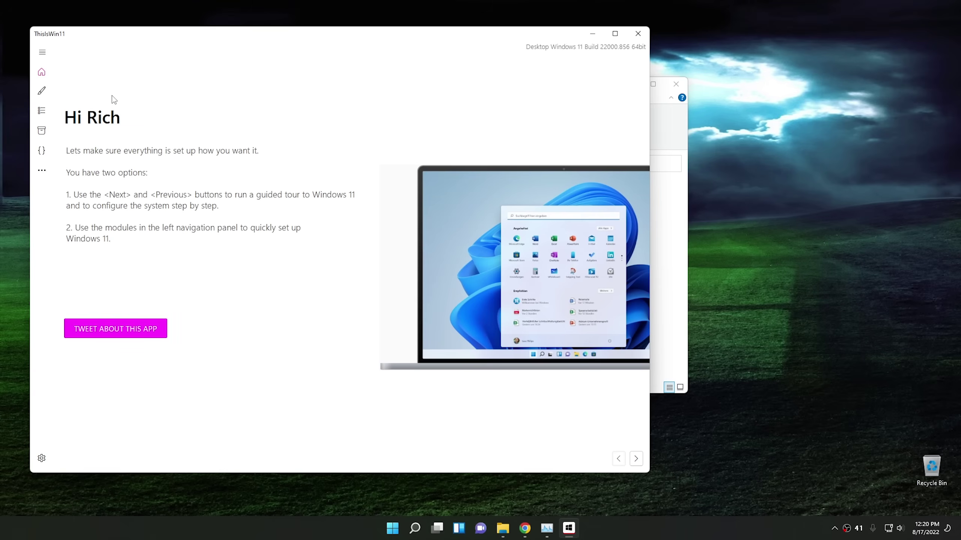
Step: On the Customize Windows 11 page, untick the root Windows 11 Build checkbox and expand Explorer
click(42, 91)
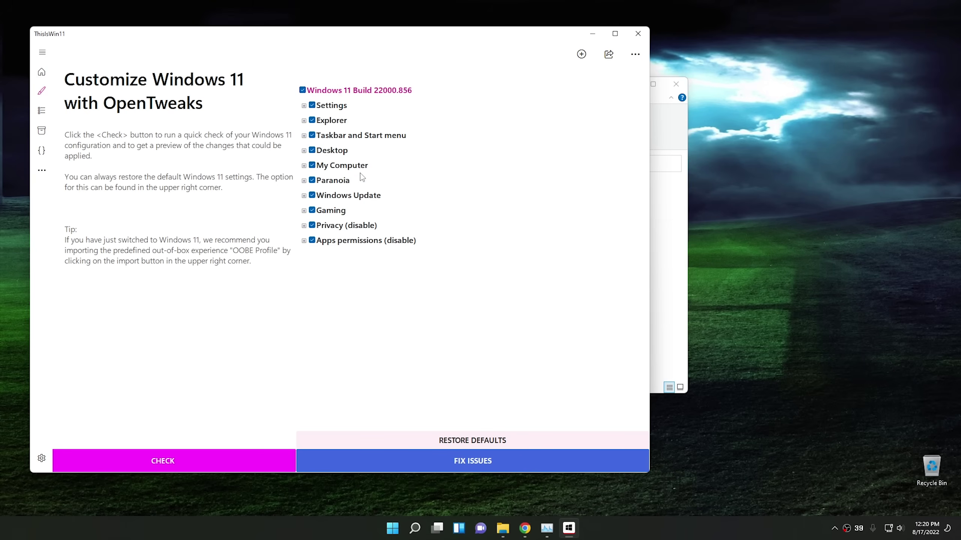
click(308, 90)
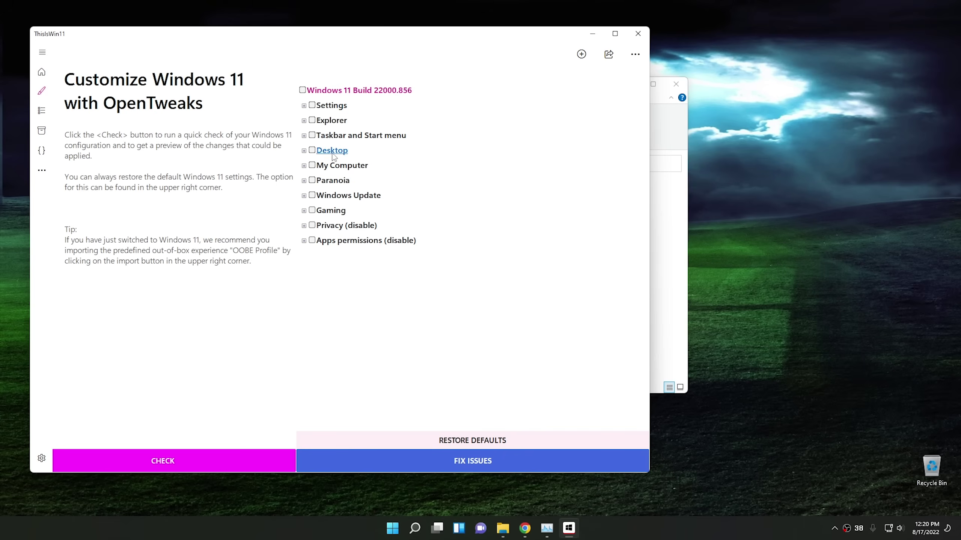
click(303, 121)
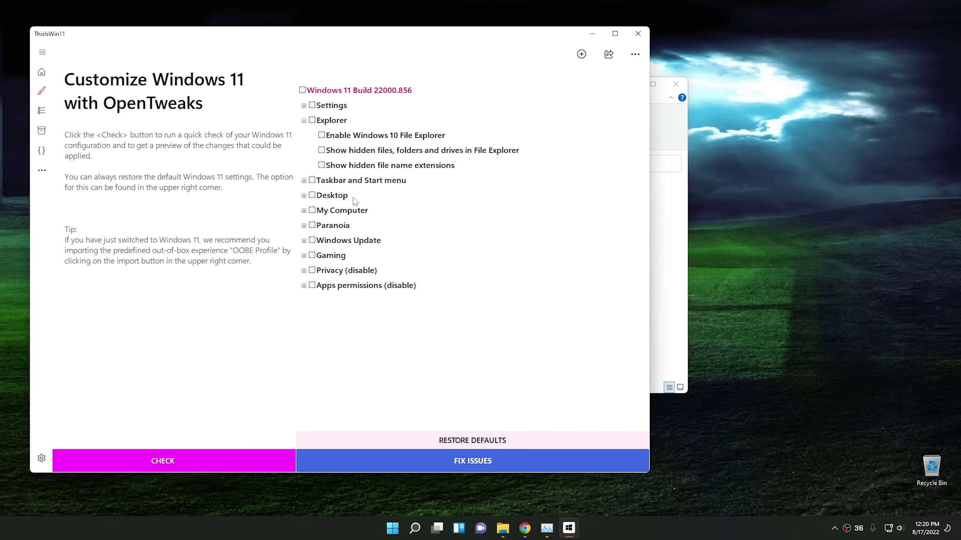
click(392, 528)
click(360, 276)
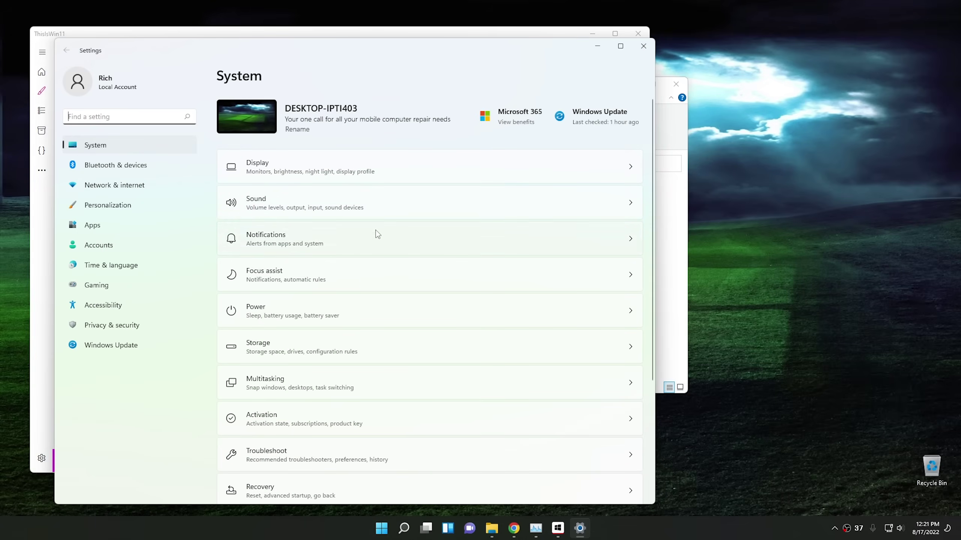
click(643, 47)
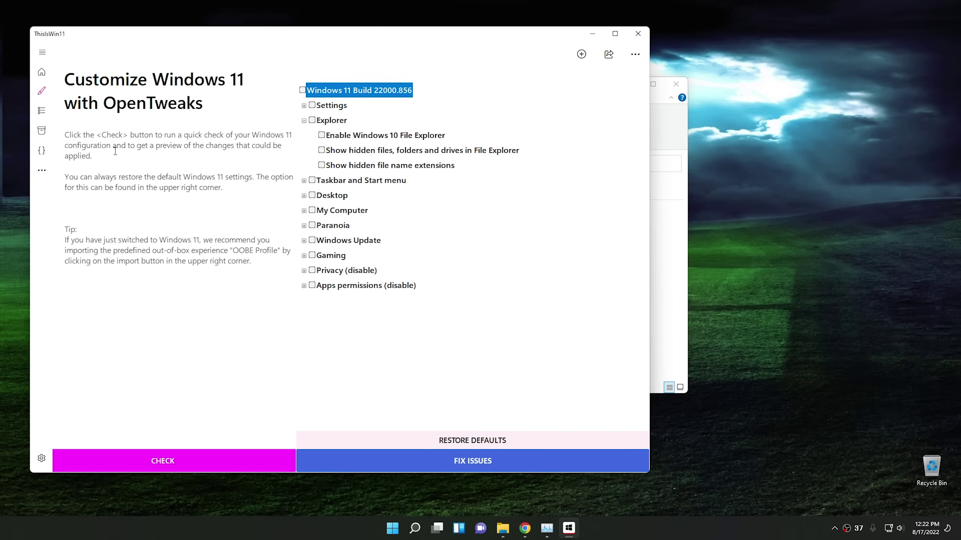
Step: In Debloat Windows 11, move Microsoft.GamingApp into the recycle bin
click(42, 111)
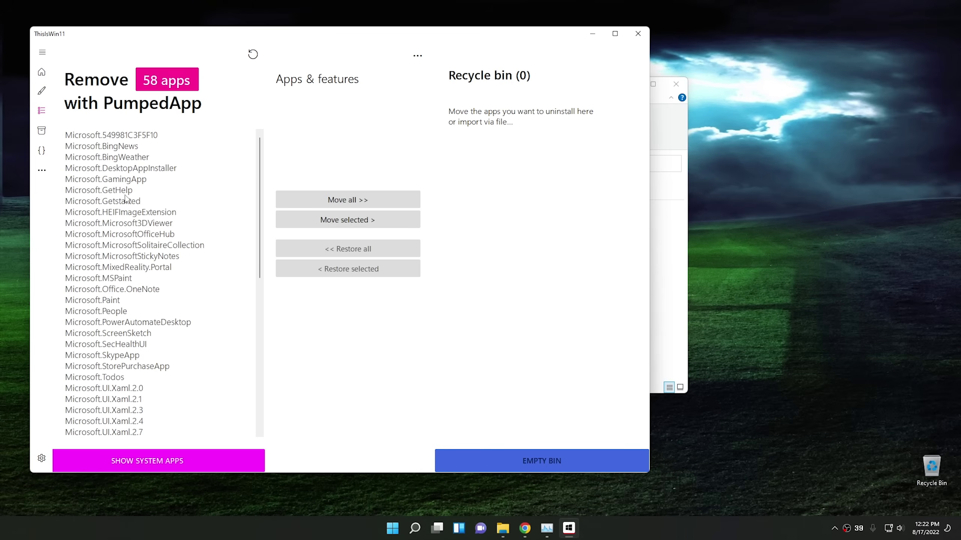
click(126, 180)
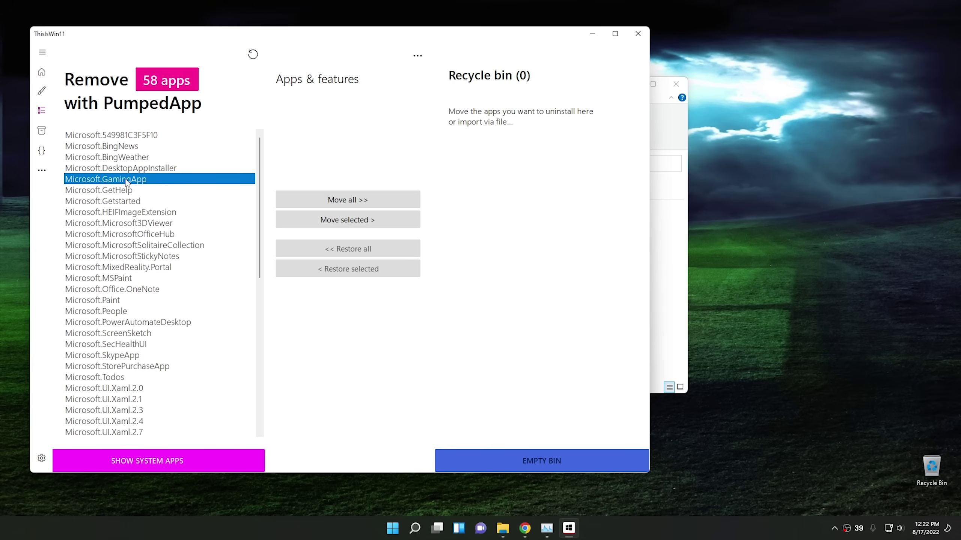
click(349, 220)
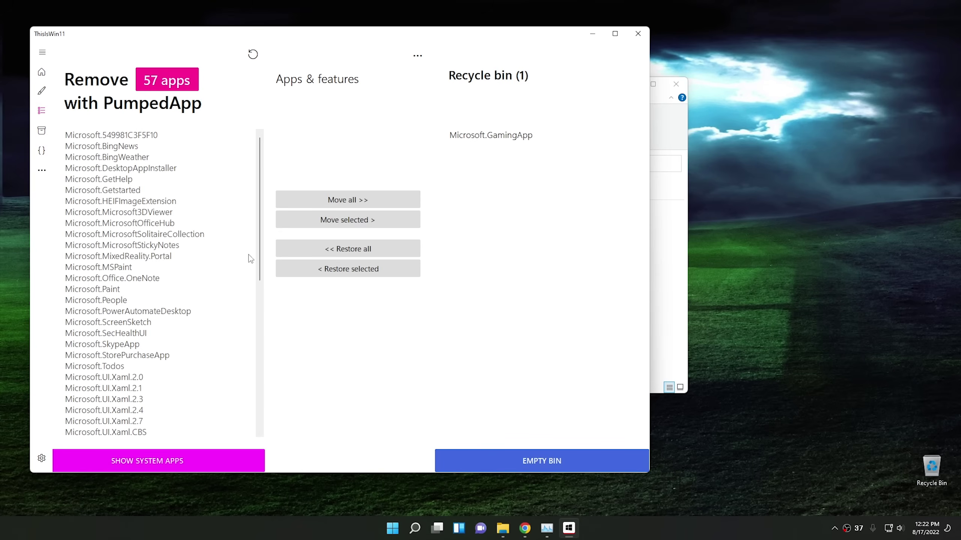
Step: Move Microsoft.Paint into the recycle bin, then restore it to the app list
click(102, 289)
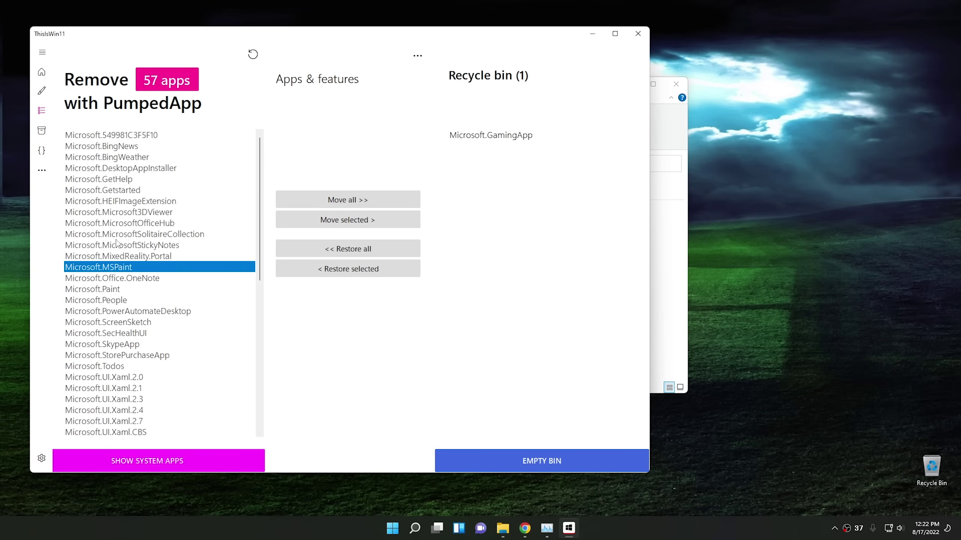
click(123, 221)
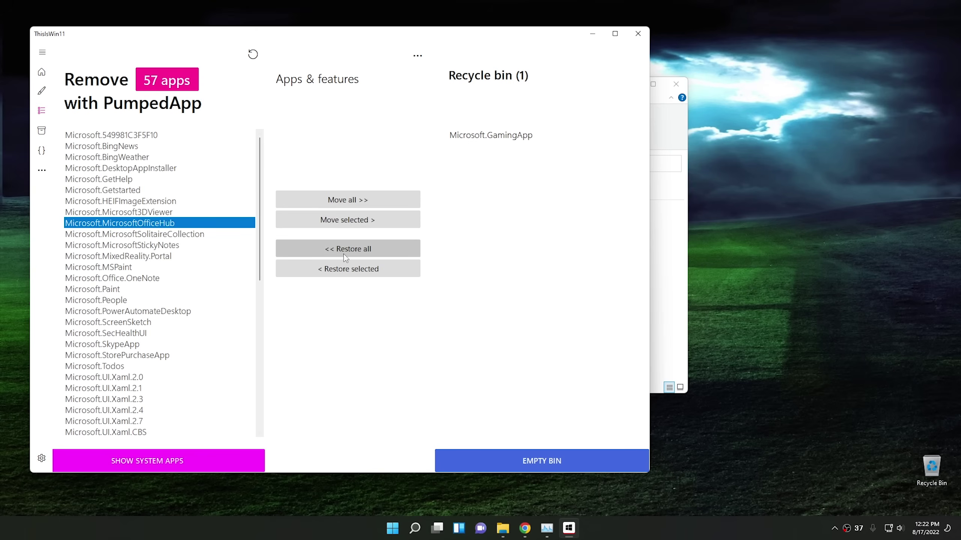
click(113, 288)
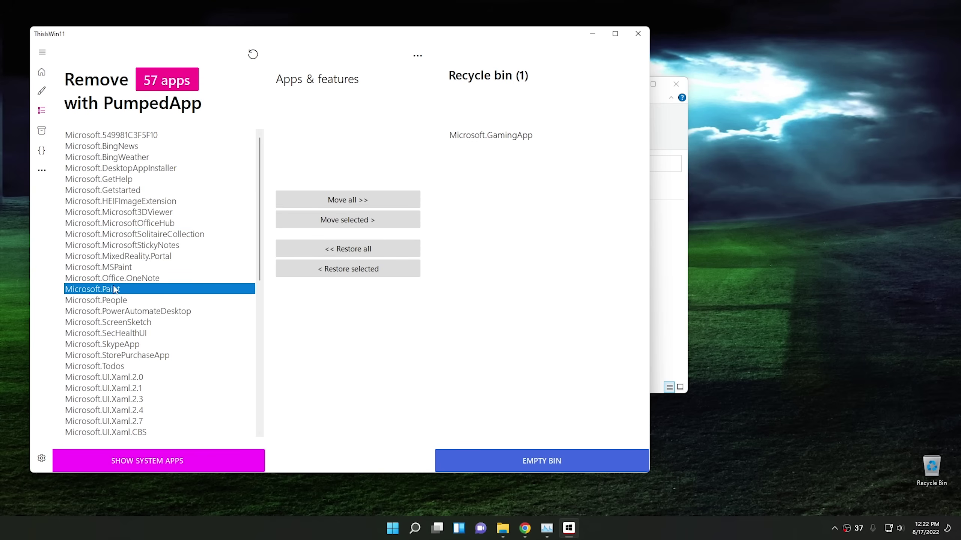
click(329, 214)
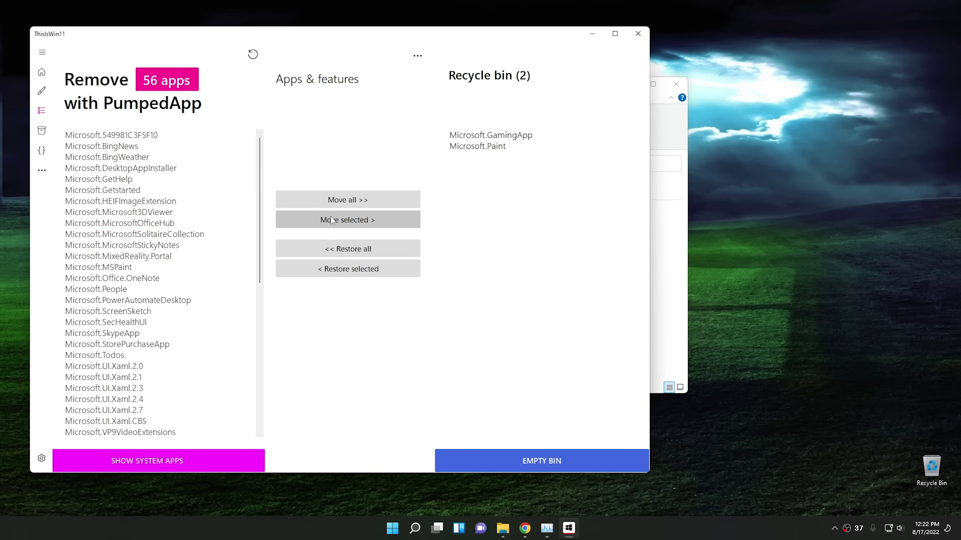
click(503, 148)
click(351, 269)
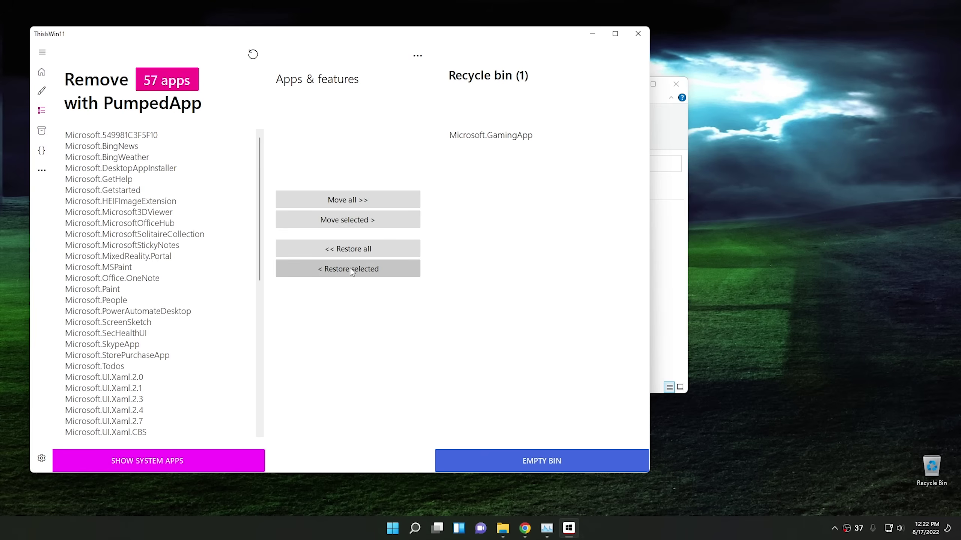
Step: Expand the Essentials group under Install packages, then open the PowerUI automation page
click(42, 131)
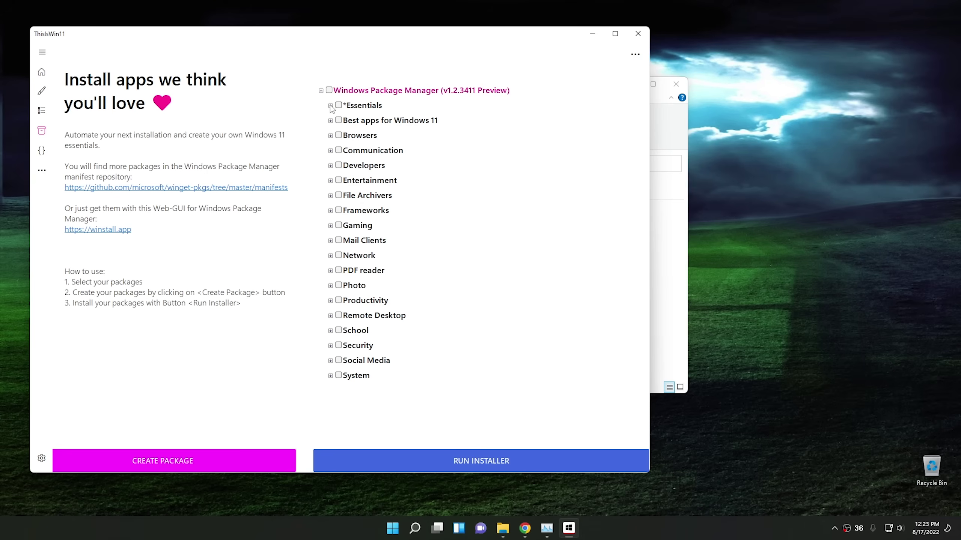
click(330, 106)
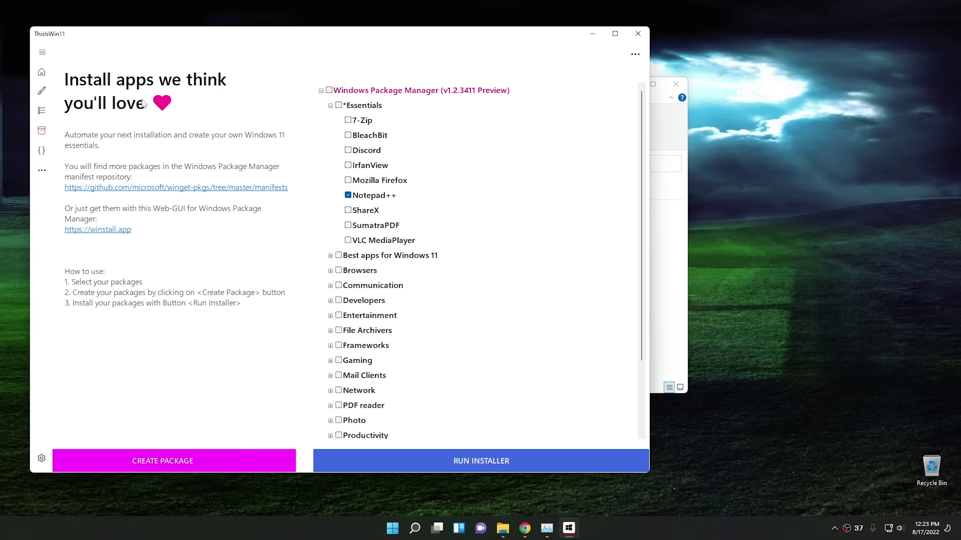
click(42, 151)
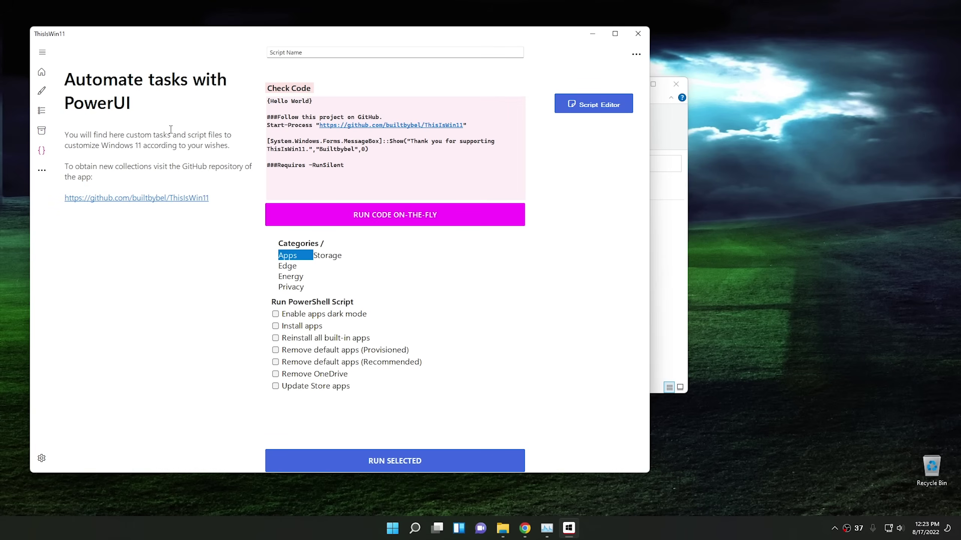
Step: Browse the Storage, Edge, Energy and Privacy scripts, then load Apps' Remove OneDrive script
click(321, 257)
click(295, 266)
click(296, 280)
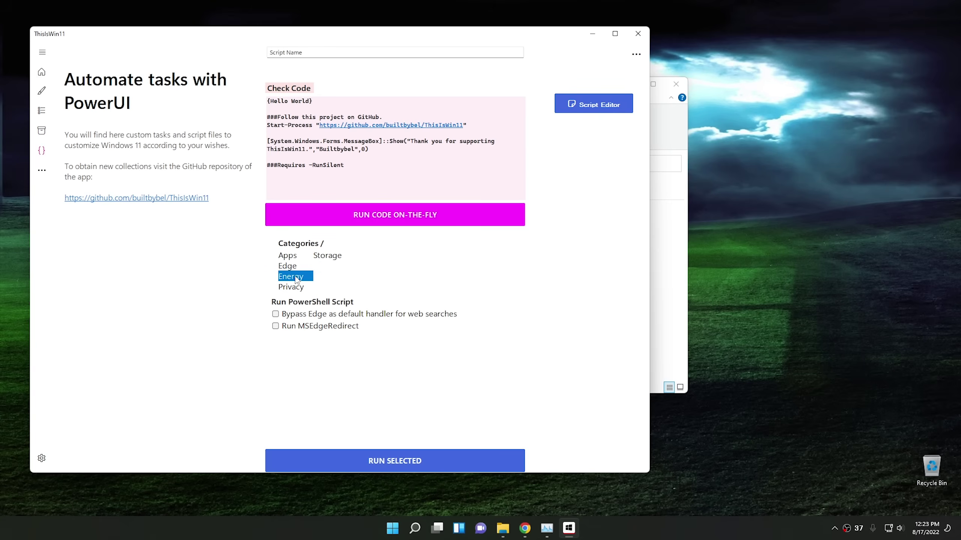
click(299, 289)
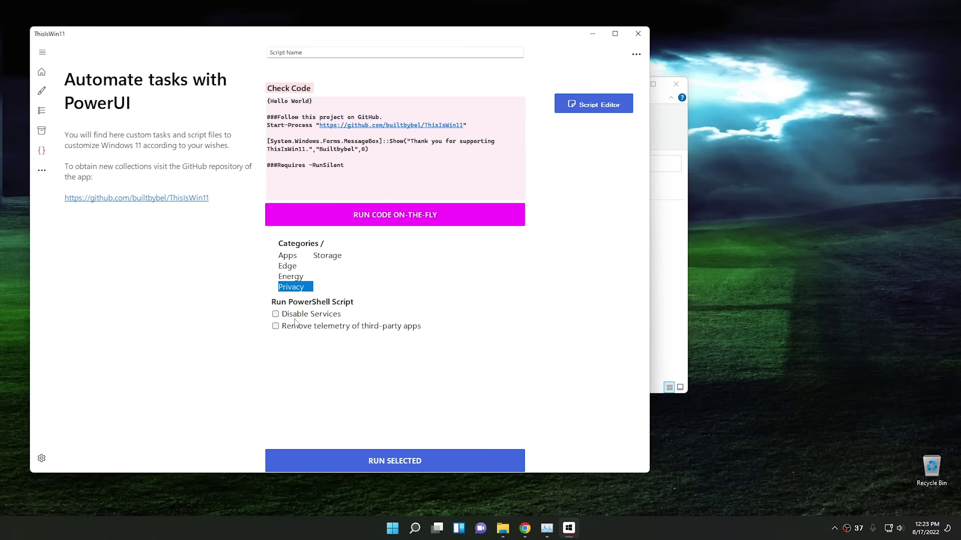
click(286, 256)
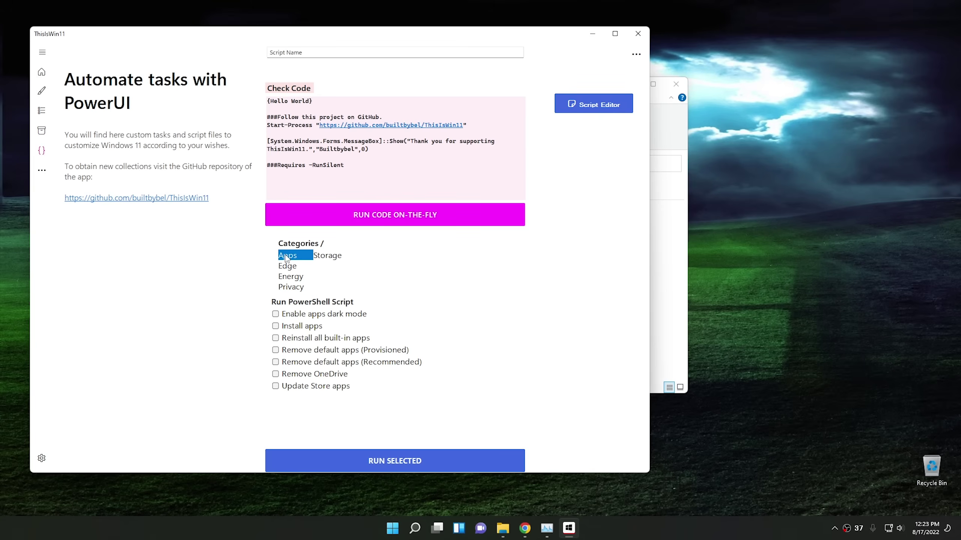
click(311, 375)
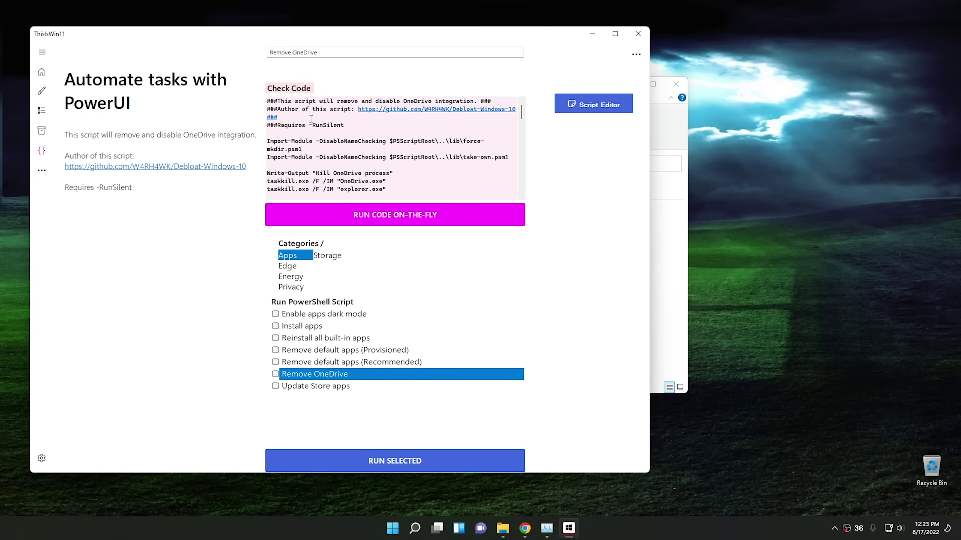
mouse_move(521, 114)
mouse_down()
mouse_move(531, 194)
mouse_move(531, 110)
mouse_up()
Step: Open the Extensions page and view the desktop's full classic right-click menu via Show more options
click(42, 172)
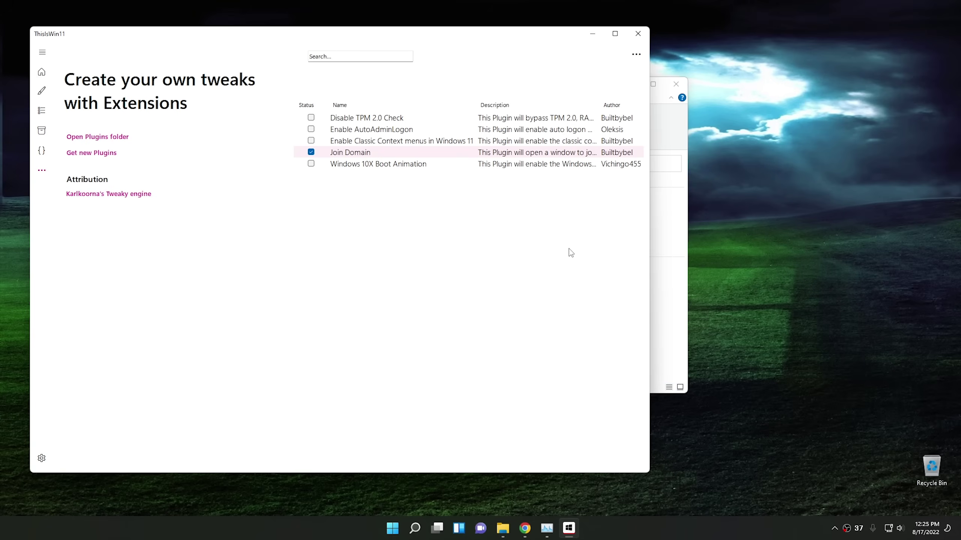
right_click(752, 212)
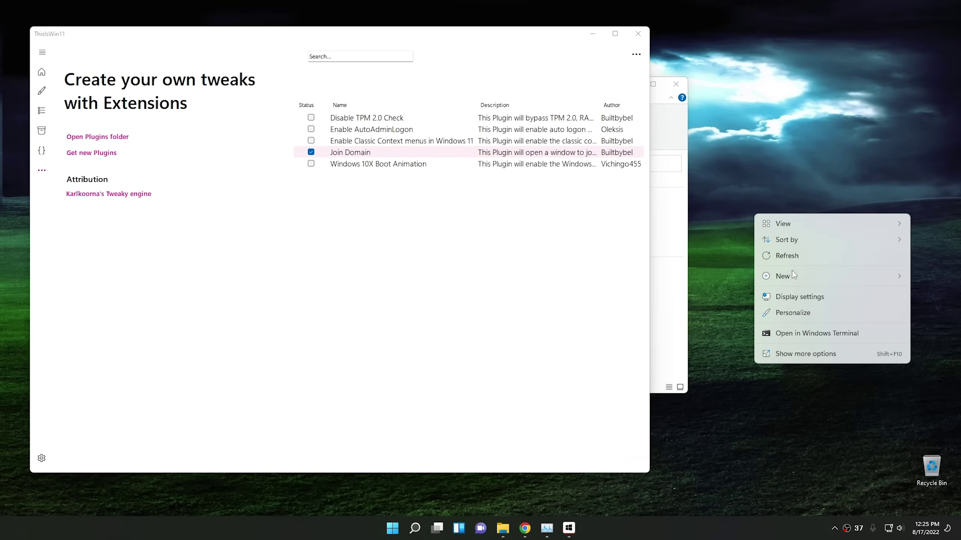
click(797, 355)
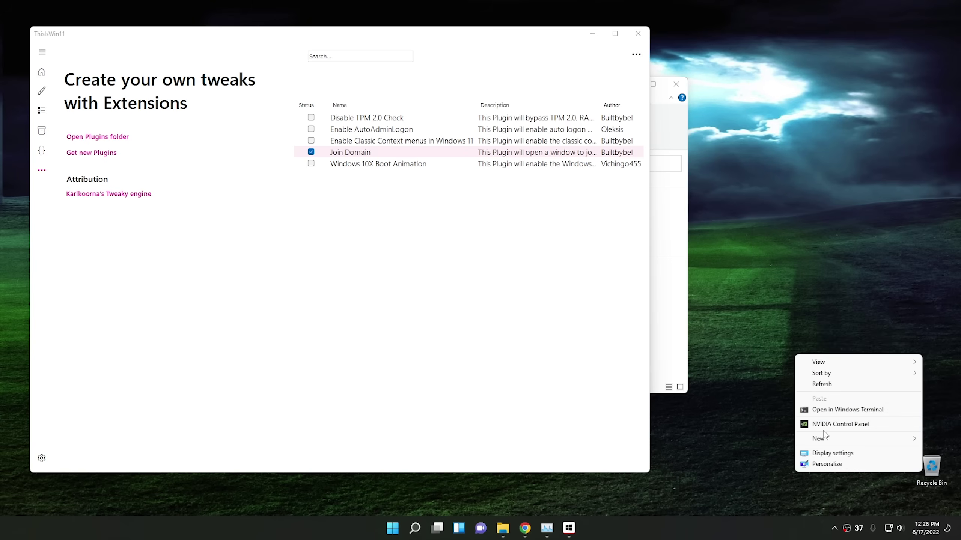
Step: Tick the Enable Classic Context menus in Windows 11 plugin and test the desktop right-click menu
click(562, 307)
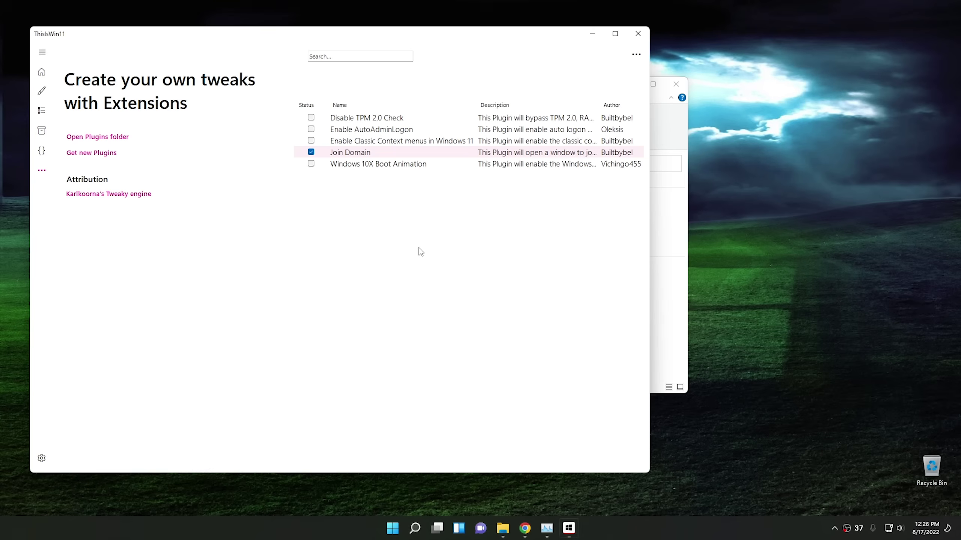
click(311, 141)
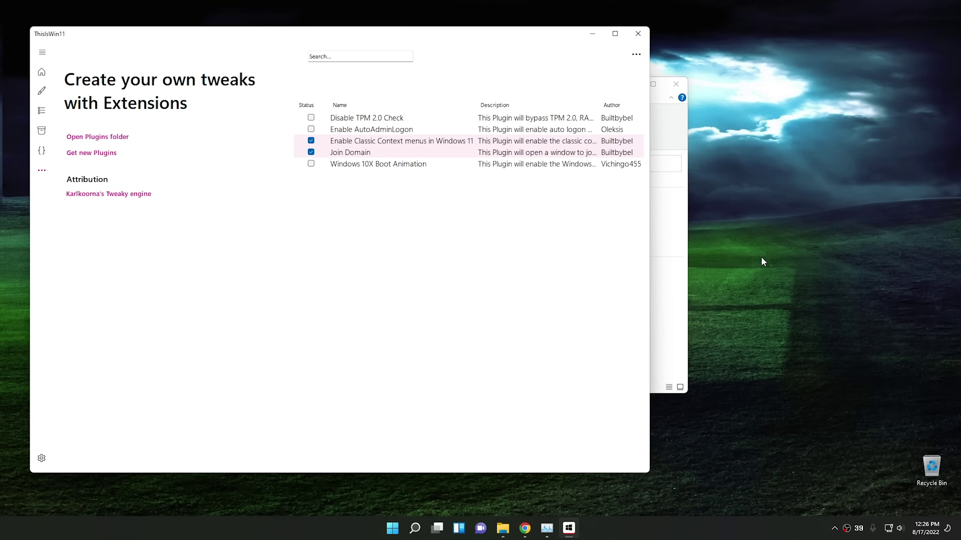
right_click(781, 278)
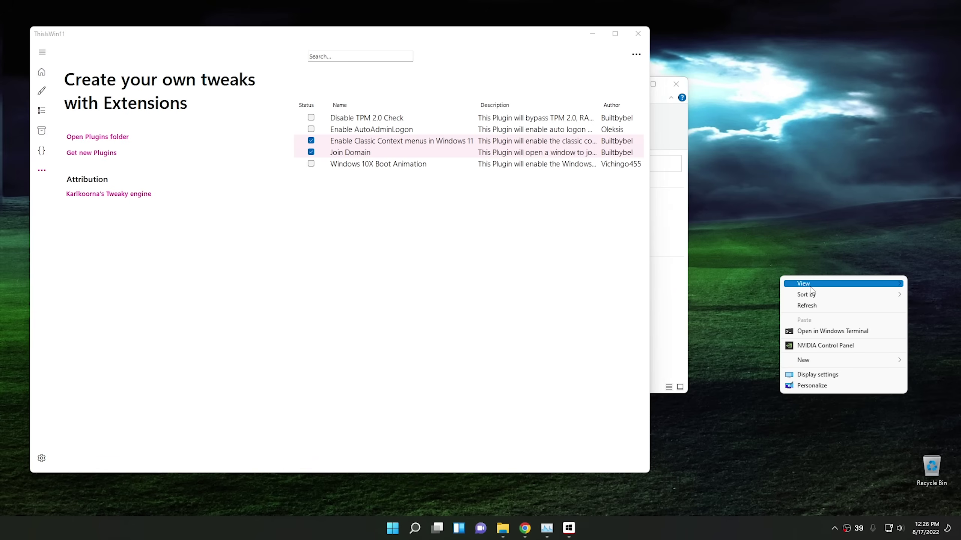
click(800, 245)
right_click(785, 256)
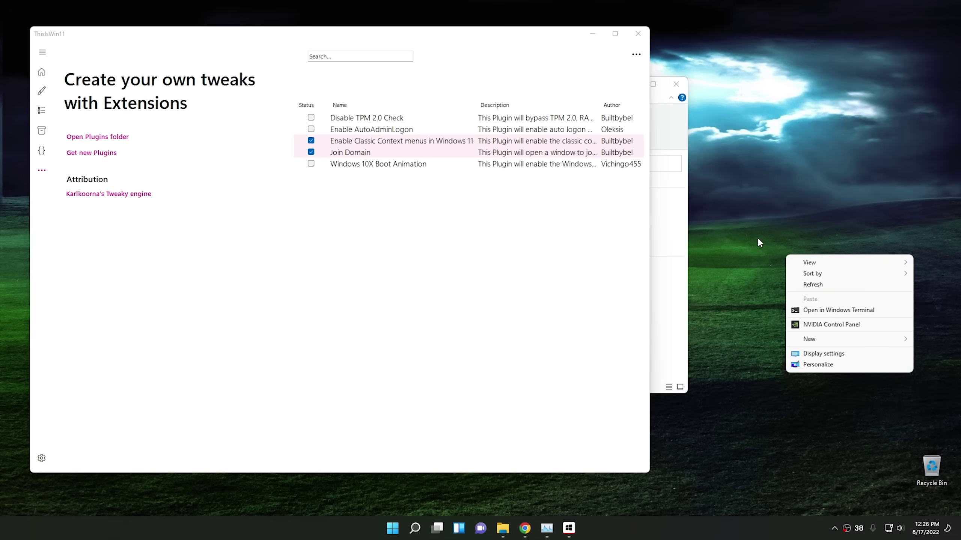
click(439, 258)
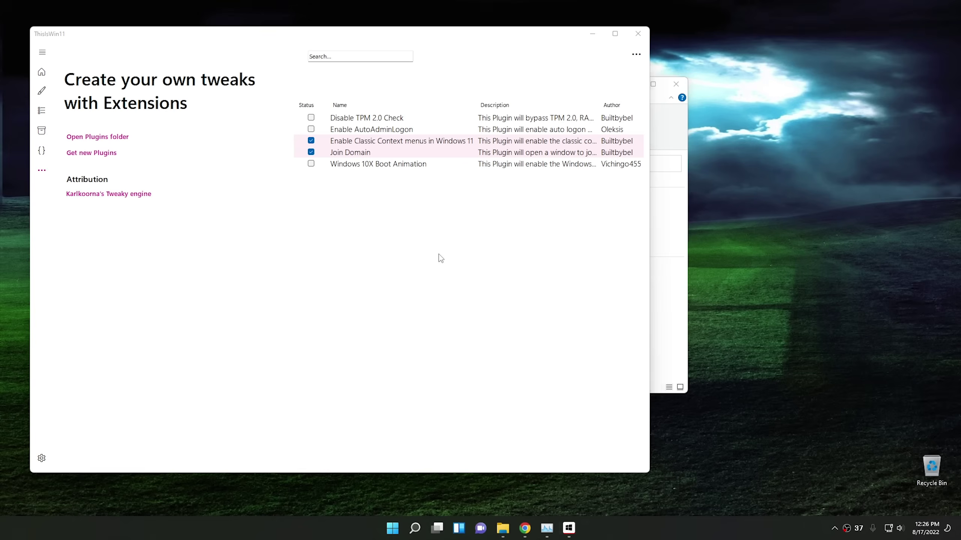
Step: Untick the classic context menus plugin, recheck the desktop menu, then tick it again
click(311, 140)
right_click(772, 239)
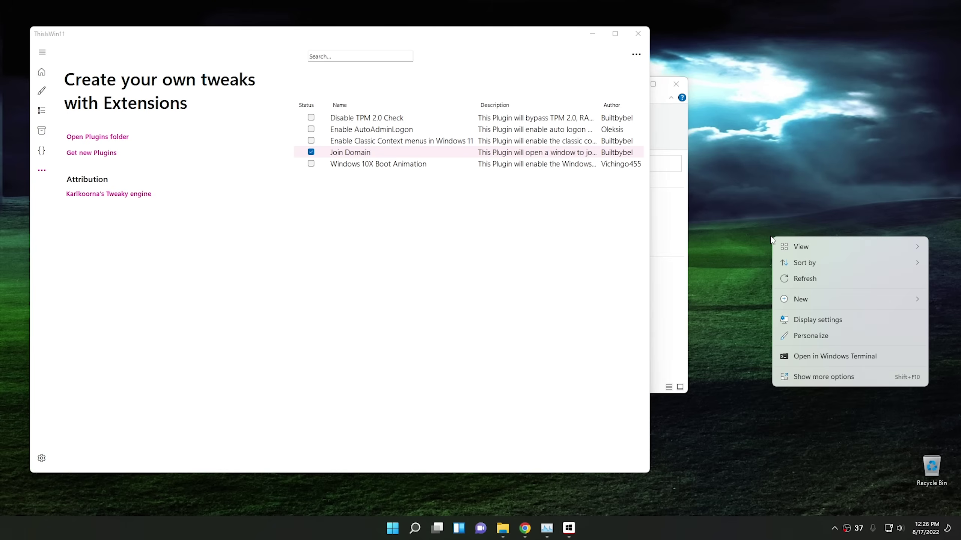
click(409, 290)
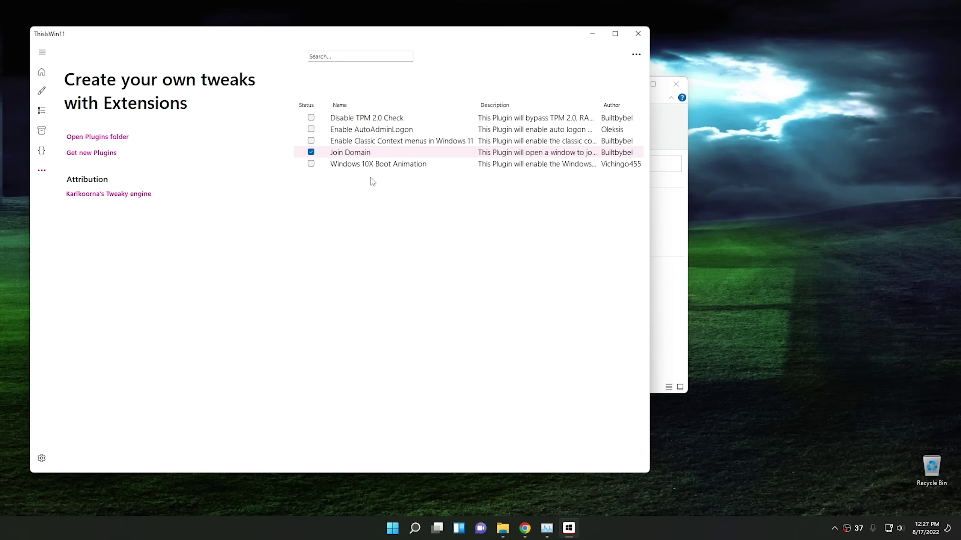
click(311, 141)
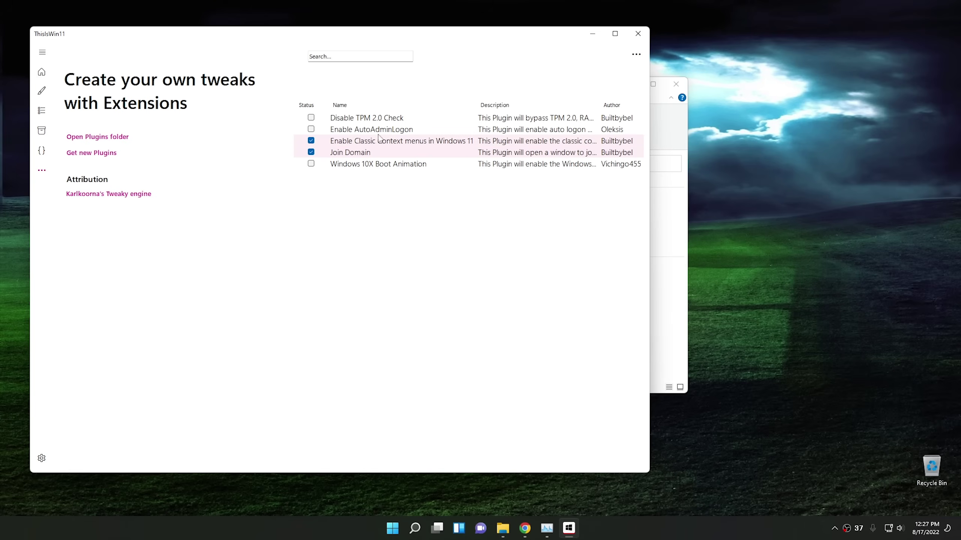